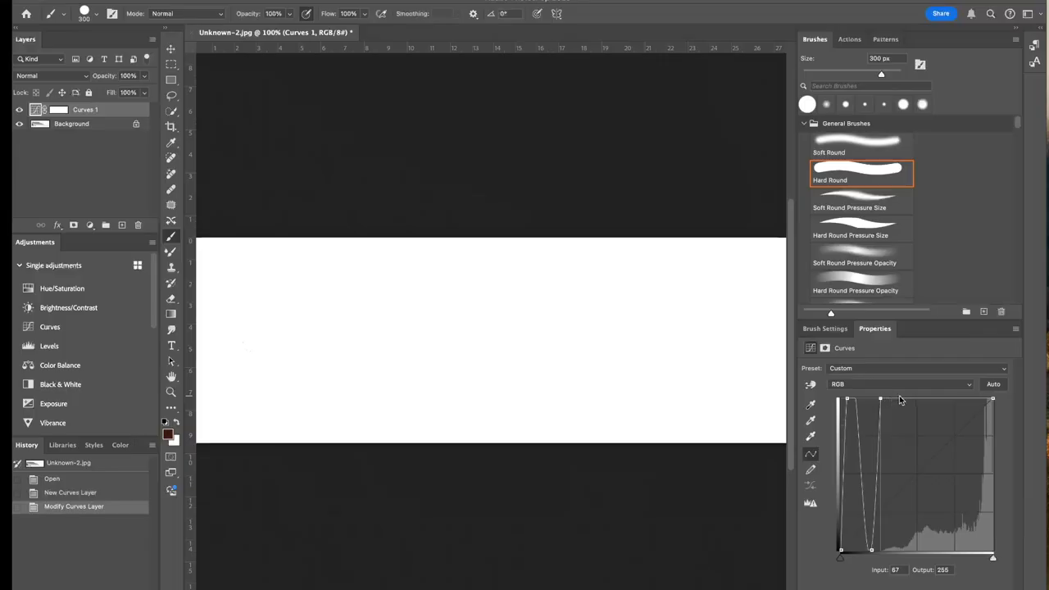
- Extend the Curves adjustment into a steep zigzag across the tonal range, adding points that alternate between output 0 and 255
{"action": "left_click_drag", "start_coordinate": [902, 399], "coordinate": [971, 552]}
{"action": "left_click", "coordinate": [942, 401]}
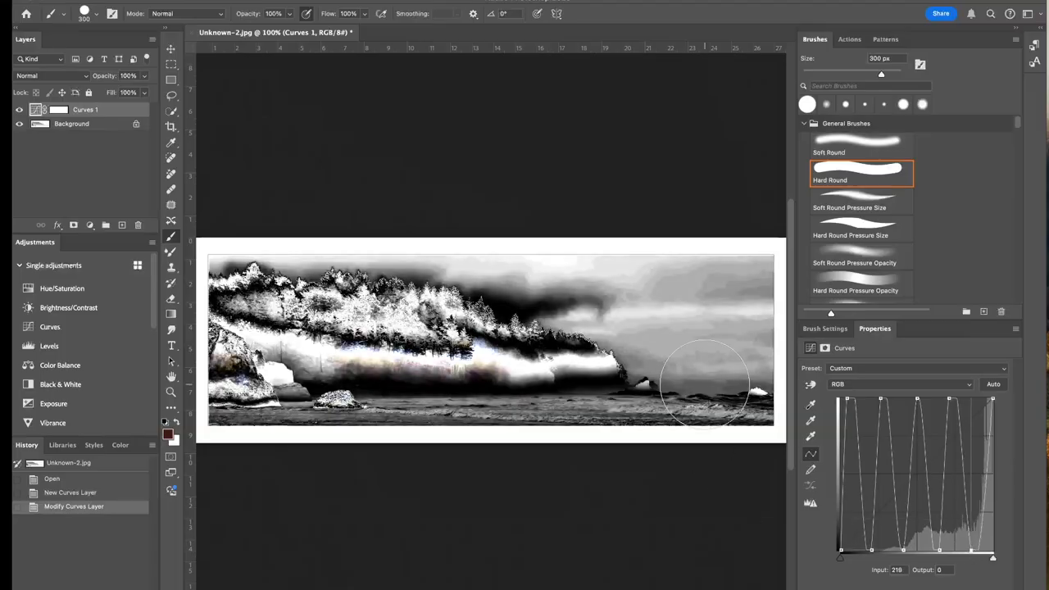
- Add a new blank pixel layer above the Curves 1 adjustment layer
{"action": "scroll", "coordinate": [702, 385], "scroll_direction": "up", "scroll_amount": 5}
{"action": "scroll", "coordinate": [702, 385], "scroll_direction": "up", "scroll_amount": 4}
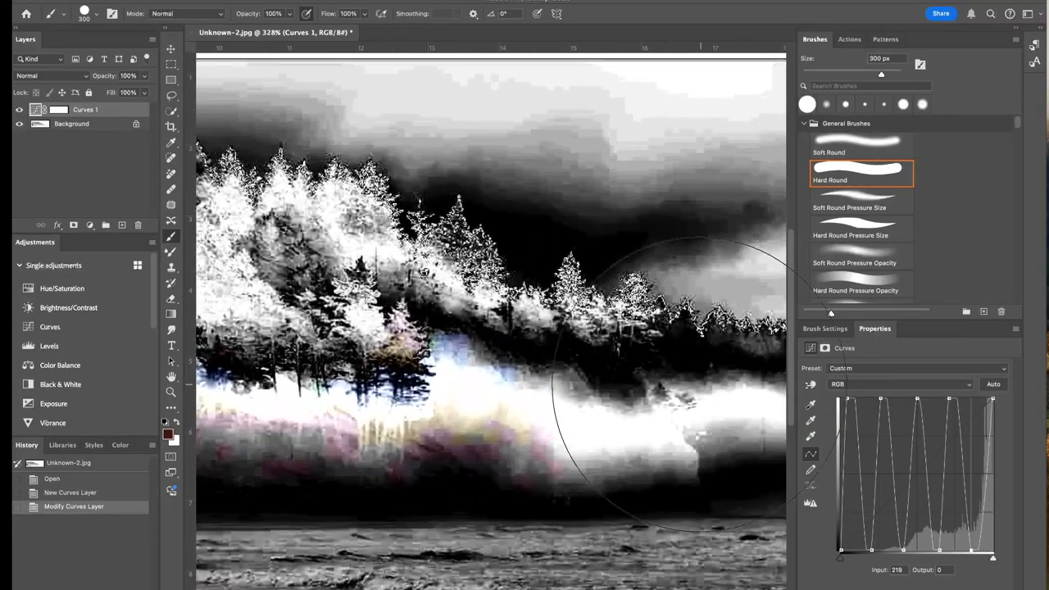
{"action": "left_click", "coordinate": [122, 224]}
{"action": "scroll", "coordinate": [433, 345], "scroll_direction": "right", "scroll_amount": 6}
{"action": "scroll", "coordinate": [432, 344], "scroll_direction": "up", "scroll_amount": 3}
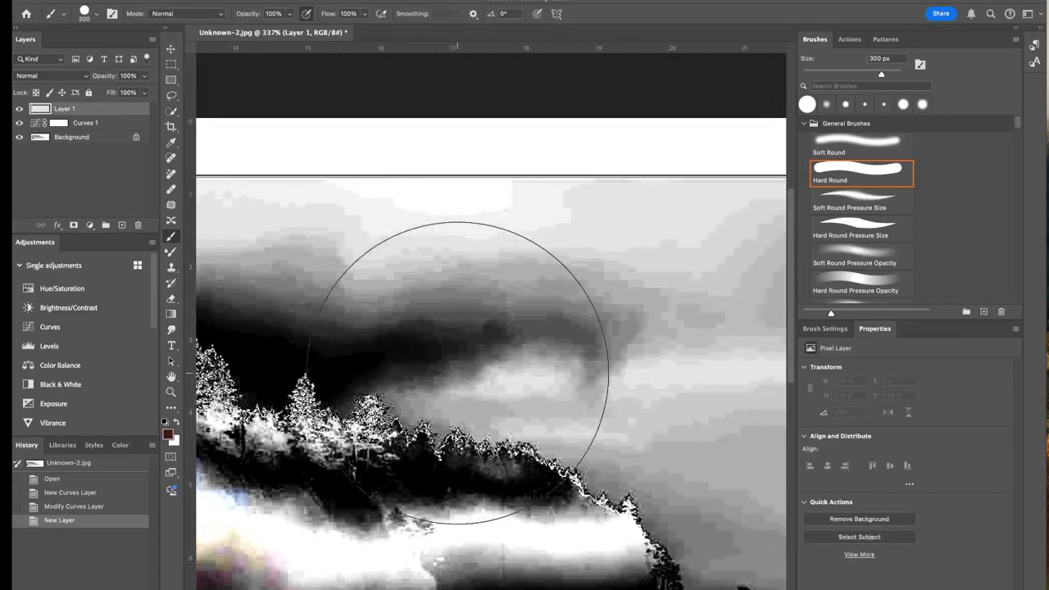
{"action": "scroll", "coordinate": [460, 373], "scroll_direction": "down", "scroll_amount": 2}
{"action": "scroll", "coordinate": [609, 368], "scroll_direction": "right", "scroll_amount": 5}
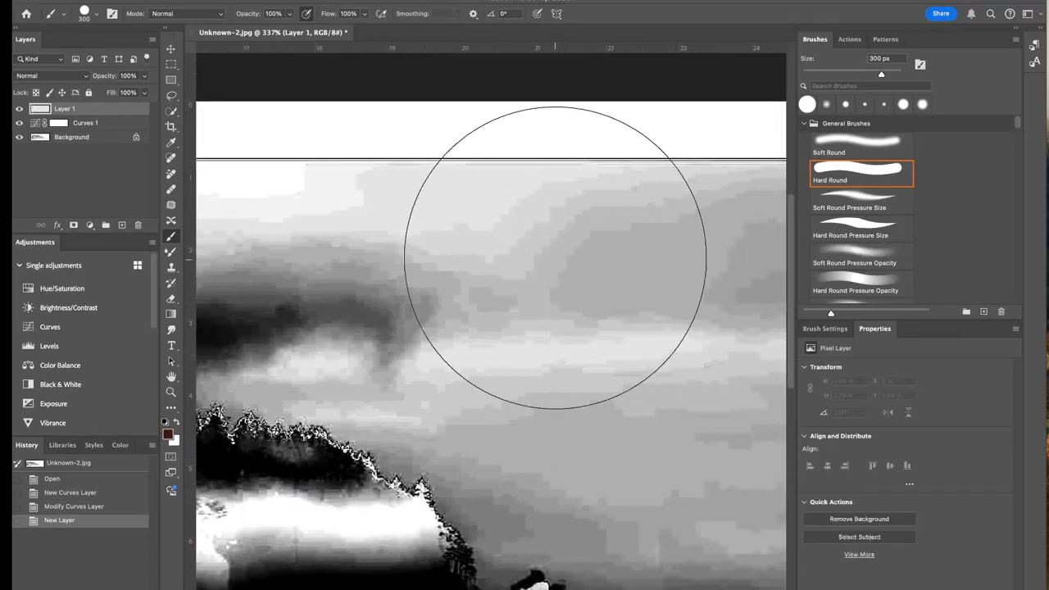
- Reduce the Hard Round brush size to 8 px
{"action": "key", "text": "bracketleft"}
{"action": "key", "text": "bracketleft"}
{"action": "key", "text": "bracketleft"}
{"action": "key", "text": "bracketleft"}
{"action": "key", "text": "bracketleft"}
{"action": "key", "text": "bracketleft"}
{"action": "key", "text": "bracketleft"}
{"action": "key", "text": "bracketleft"}
{"action": "key", "text": "bracketleft"}
{"action": "key", "text": "bracketleft"}
{"action": "key", "text": "bracketleft"}
{"action": "key", "text": "bracketleft"}
{"action": "key", "text": "bracketleft"}
{"action": "key", "text": "bracketleft"}
{"action": "key", "text": "bracketleft"}
{"action": "key", "text": "bracketleft"}
{"action": "key", "text": "bracketleft"}
{"action": "key", "text": "bracketleft"}
{"action": "key", "text": "bracketleft"}
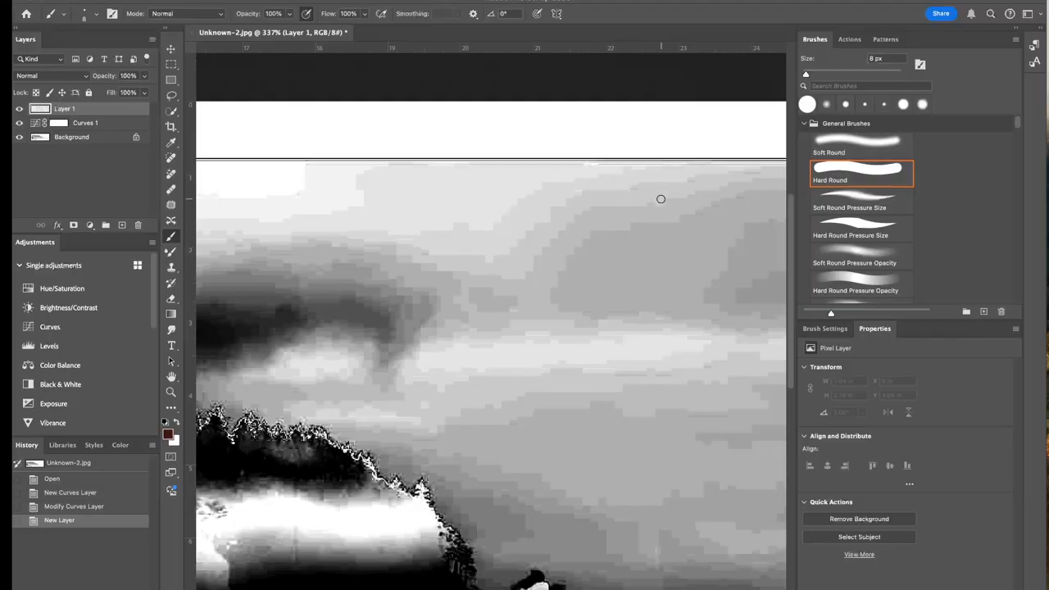
- Hide the Curves 1 layer and stamp all visible content onto Layer 1
{"action": "scroll", "coordinate": [661, 199], "scroll_direction": "down", "scroll_amount": 3}
{"action": "scroll", "coordinate": [661, 199], "scroll_direction": "left", "scroll_amount": 5}
{"action": "scroll", "coordinate": [661, 199], "scroll_direction": "left", "scroll_amount": 5}
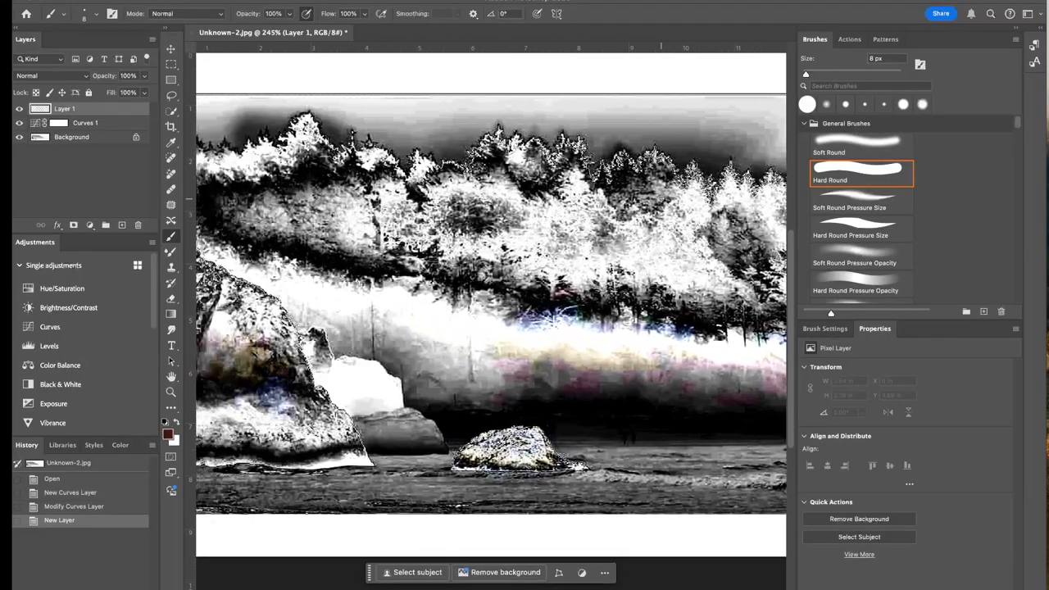
{"action": "scroll", "coordinate": [660, 199], "scroll_direction": "left", "scroll_amount": 5}
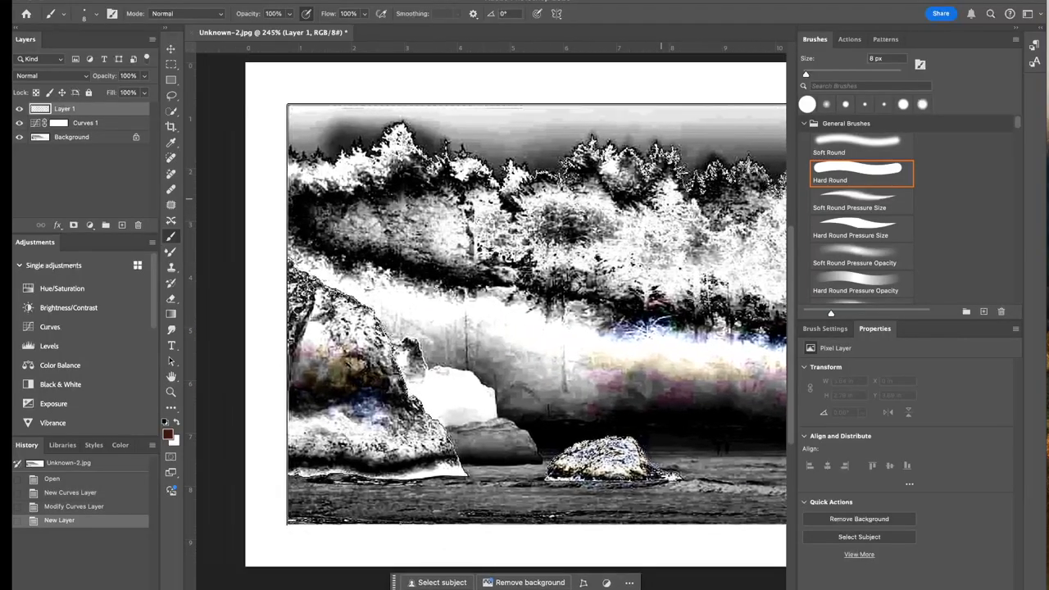
{"action": "left_click", "coordinate": [19, 123]}
{"action": "left_click_drag", "start_coordinate": [105, 122], "coordinate": [105, 113]}
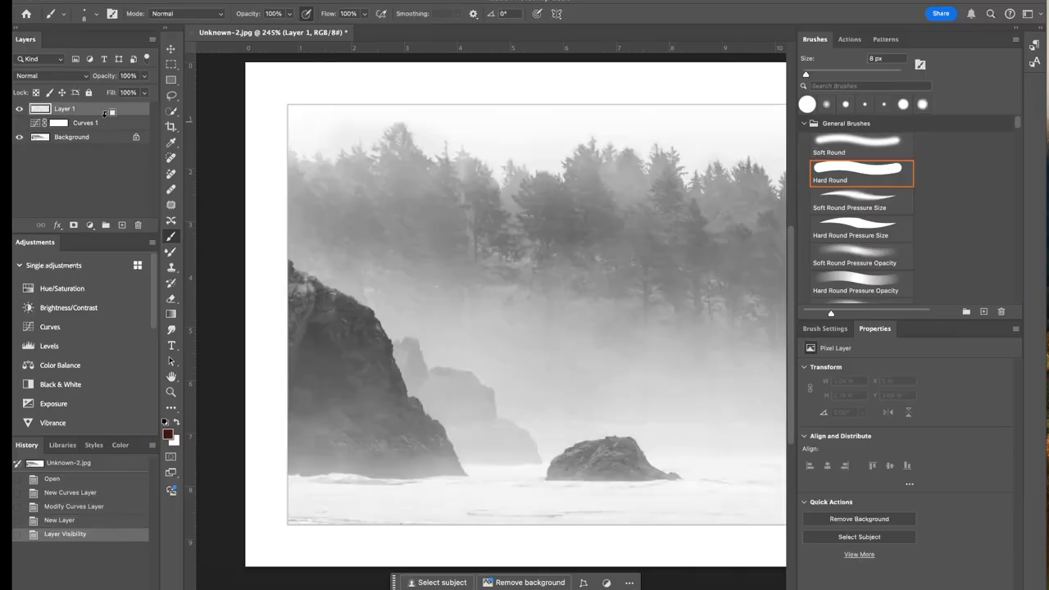
{"action": "key", "text": "ctrl+alt+shift+e"}
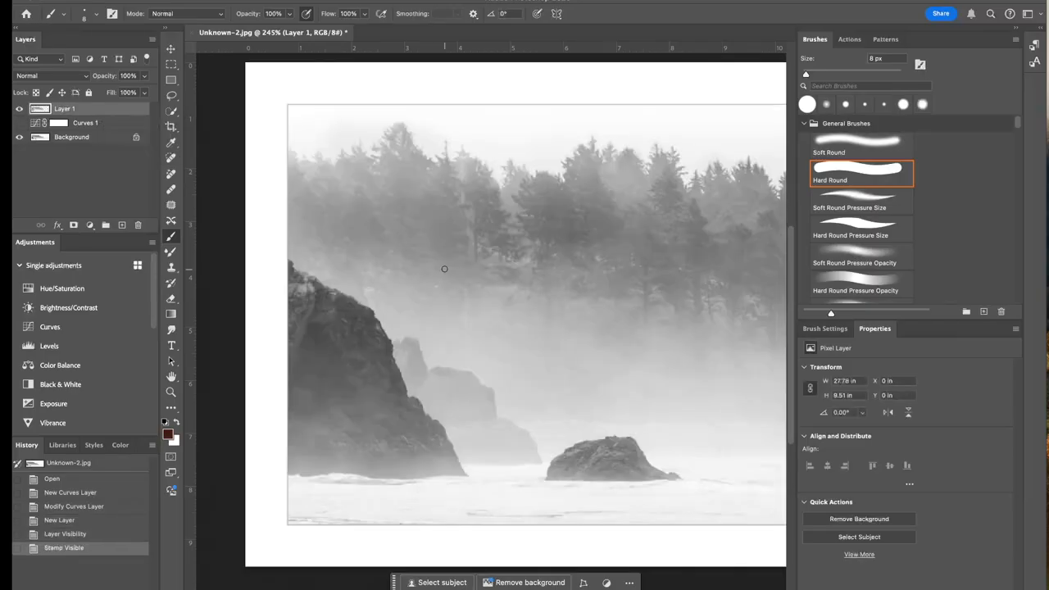
- Apply the Add Noise filter to Layer 1 with a 9.51% amount and Gaussian distribution
{"action": "left_click", "coordinate": [313, 1]}
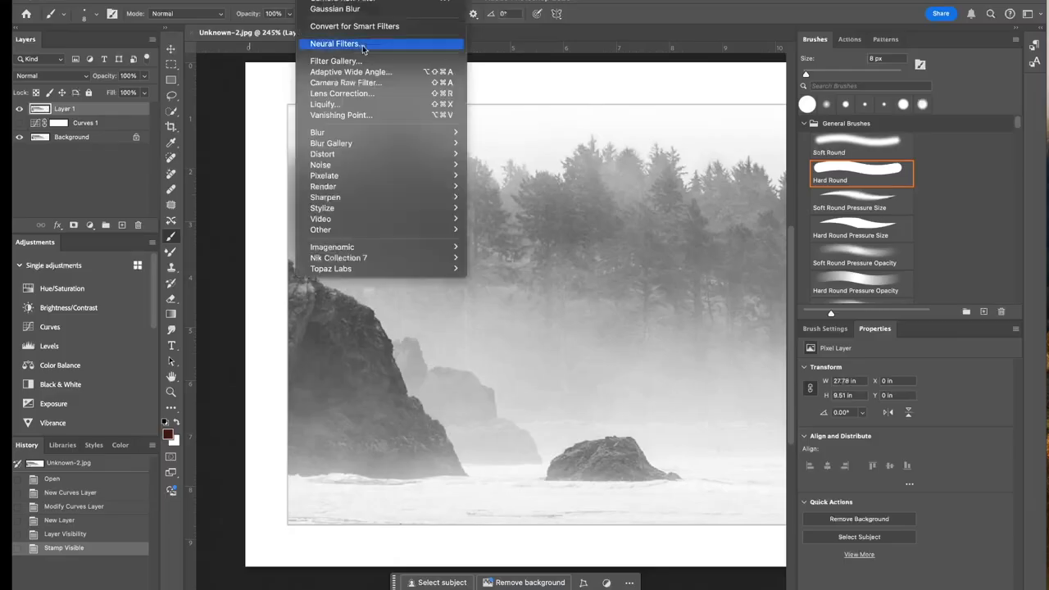
{"action": "mouse_move", "coordinate": [408, 167]}
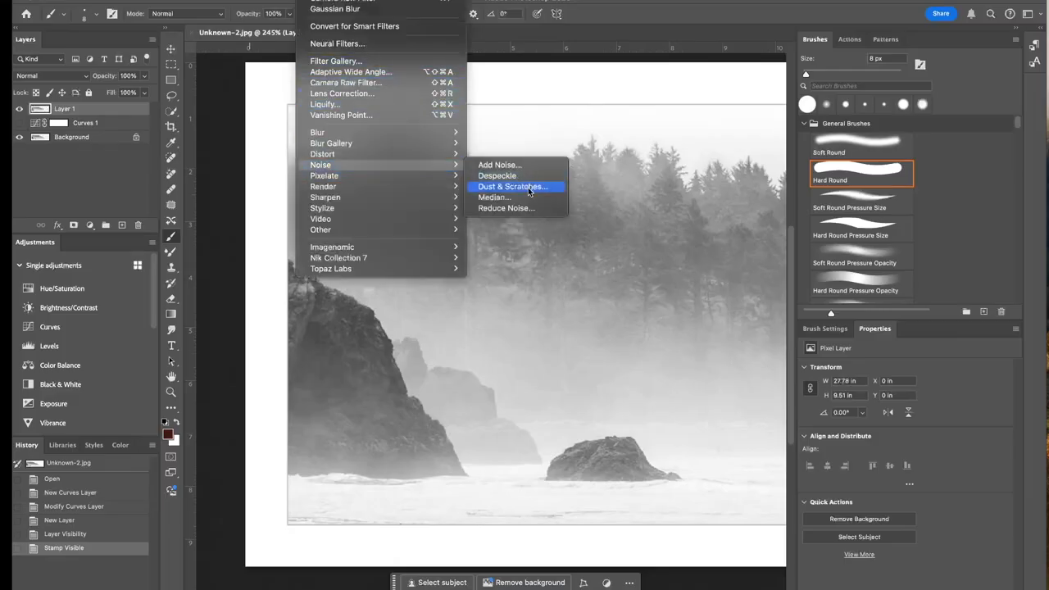
{"action": "left_click", "coordinate": [525, 166]}
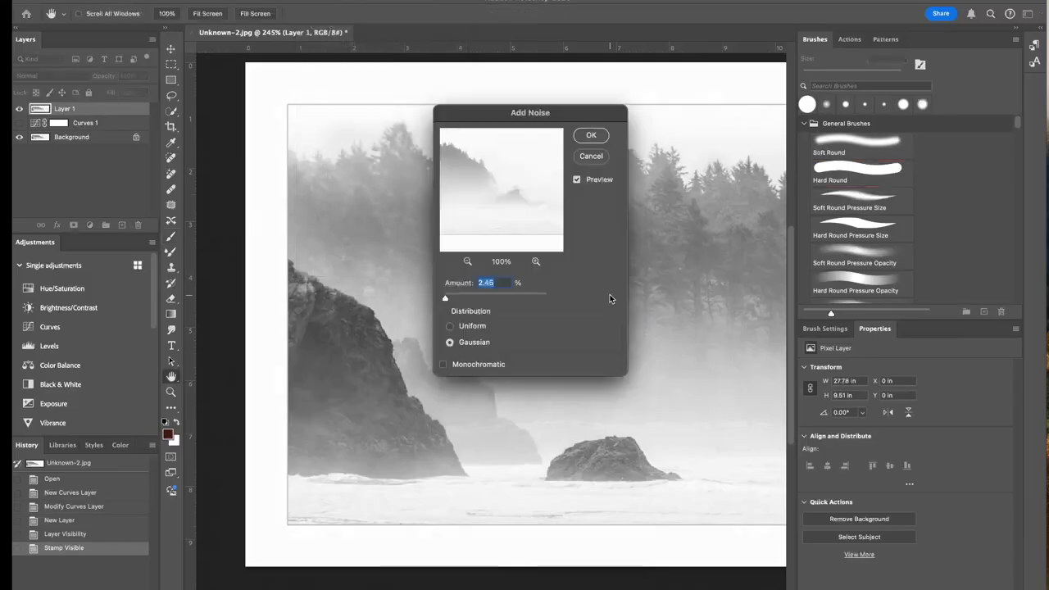
{"action": "left_click_drag", "start_coordinate": [444, 300], "coordinate": [447, 301]}
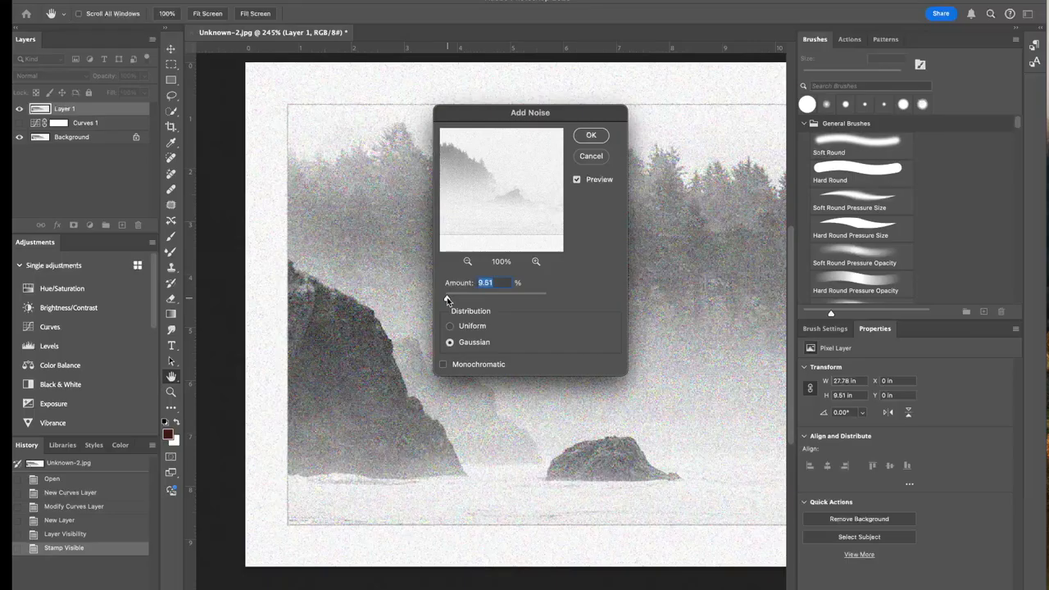
{"action": "left_click", "coordinate": [590, 136]}
- Move the Curves 1 layer above Layer 1 and make it visible
{"action": "left_click_drag", "start_coordinate": [119, 127], "coordinate": [119, 99]}
{"action": "left_click", "coordinate": [21, 110]}
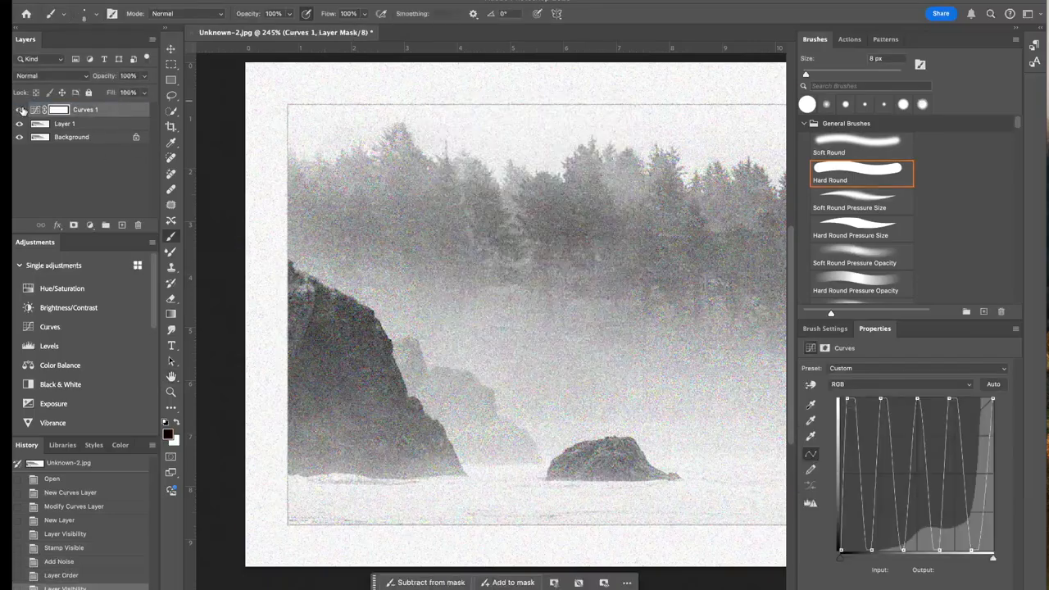
{"action": "scroll", "coordinate": [502, 243], "scroll_direction": "right", "scroll_amount": 10}
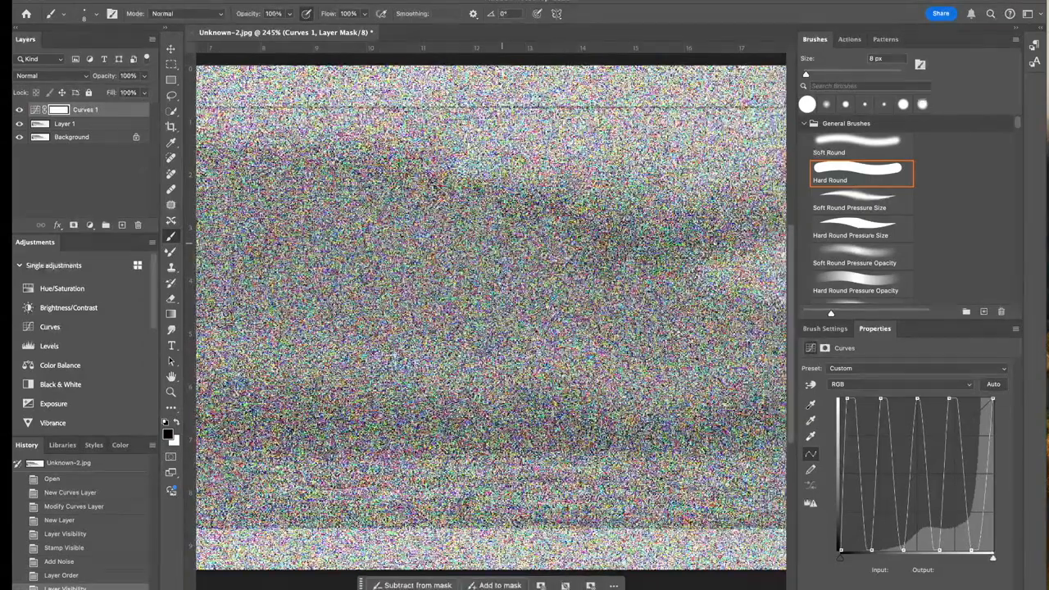
- Lower the opacity of the noisy Layer 1 to 26%
{"action": "left_click", "coordinate": [145, 76]}
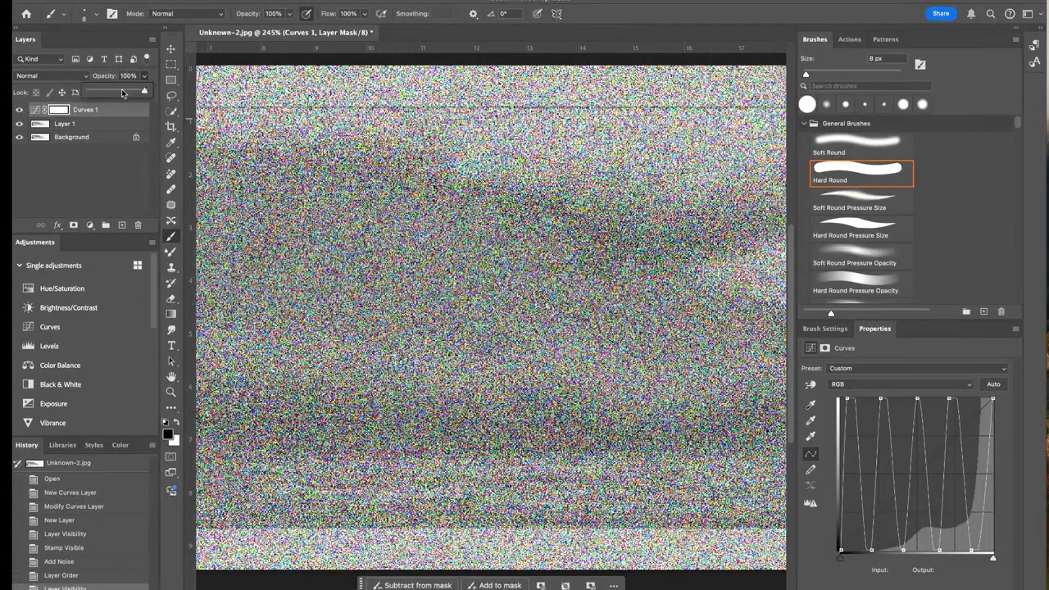
{"action": "left_click", "coordinate": [145, 77]}
{"action": "left_click", "coordinate": [77, 123]}
{"action": "left_click", "coordinate": [145, 76]}
{"action": "left_click_drag", "start_coordinate": [132, 92], "coordinate": [124, 93]}
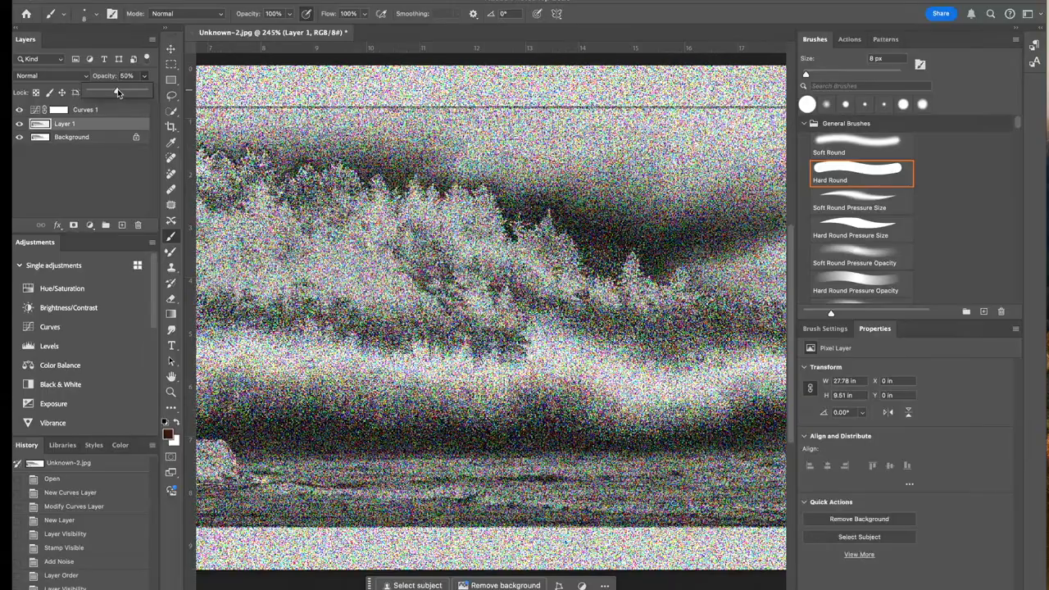
{"action": "left_click_drag", "start_coordinate": [117, 92], "coordinate": [104, 92]}
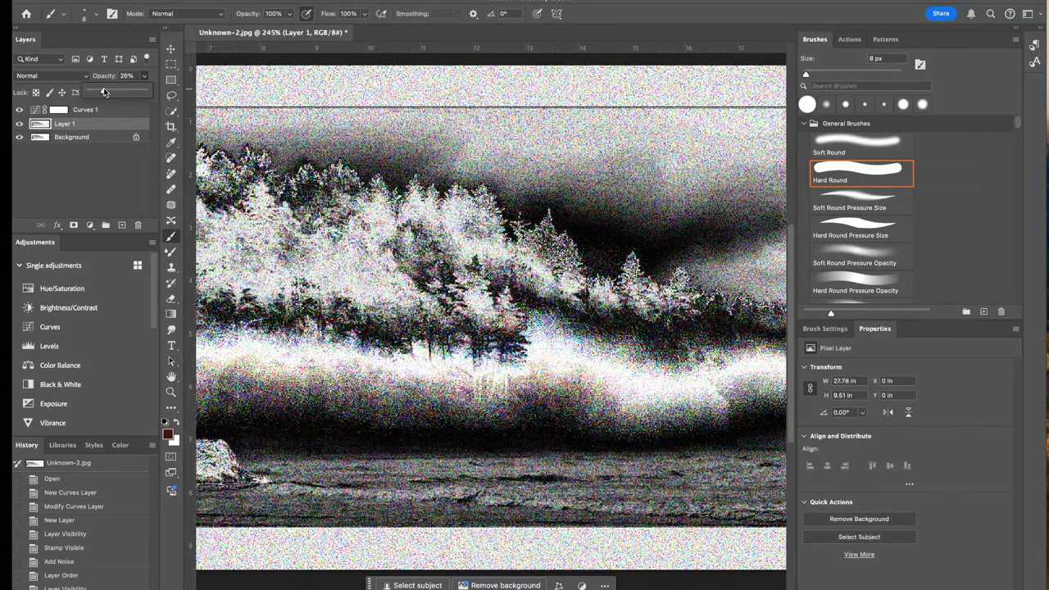
- Examine the sky and the image's right border under the curve for remaining banding beneath the noise
{"action": "scroll", "coordinate": [507, 245], "scroll_direction": "right", "scroll_amount": 5}
{"action": "scroll", "coordinate": [507, 245], "scroll_direction": "up", "scroll_amount": 5}
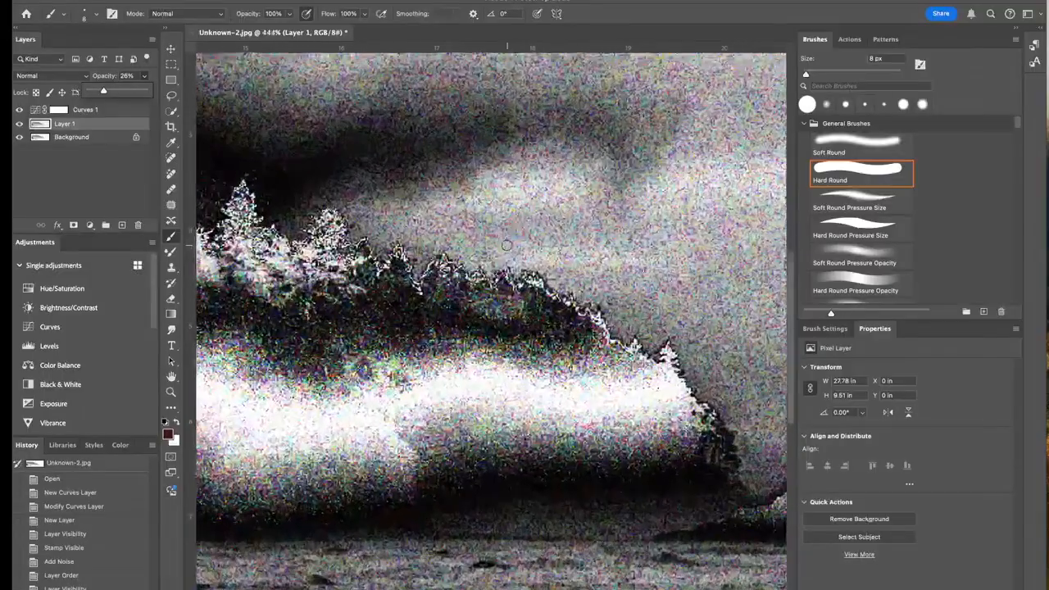
{"action": "scroll", "coordinate": [506, 245], "scroll_direction": "down", "scroll_amount": 4}
{"action": "scroll", "coordinate": [506, 245], "scroll_direction": "right", "scroll_amount": 4}
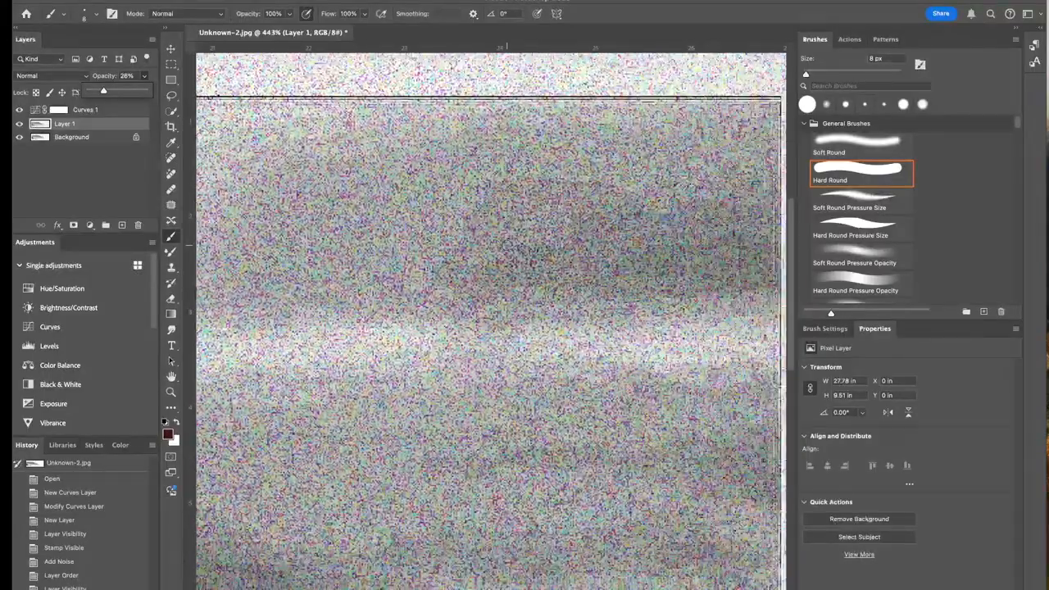
{"action": "scroll", "coordinate": [490, 318], "scroll_direction": "right", "scroll_amount": 2}
{"action": "scroll", "coordinate": [507, 245], "scroll_direction": "down", "scroll_amount": 2}
{"action": "scroll", "coordinate": [506, 245], "scroll_direction": "left", "scroll_amount": 1}
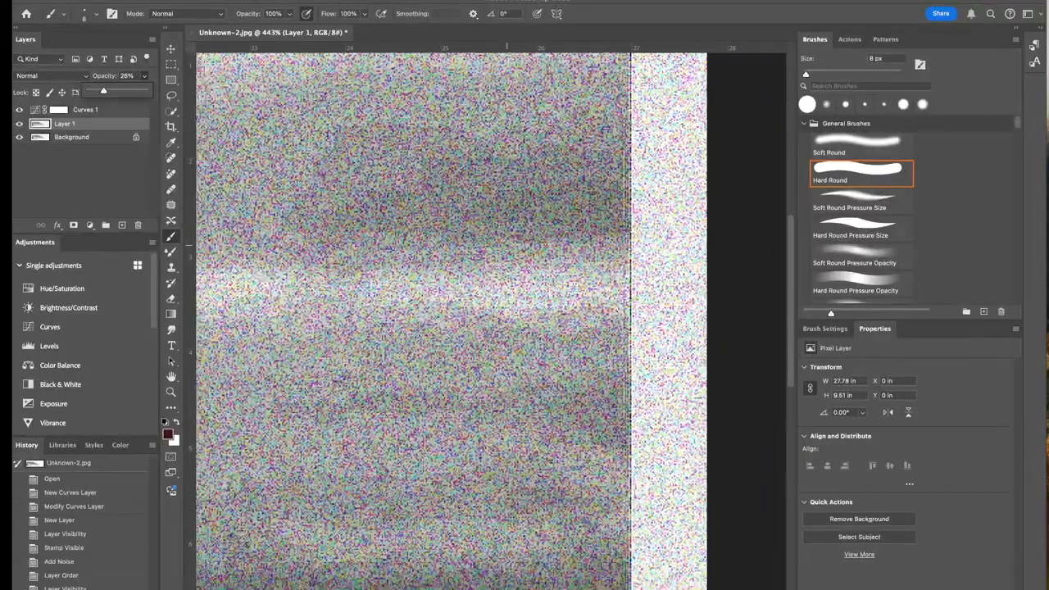
{"action": "scroll", "coordinate": [506, 245], "scroll_direction": "left", "scroll_amount": 5}
{"action": "scroll", "coordinate": [507, 245], "scroll_direction": "down", "scroll_amount": 2}
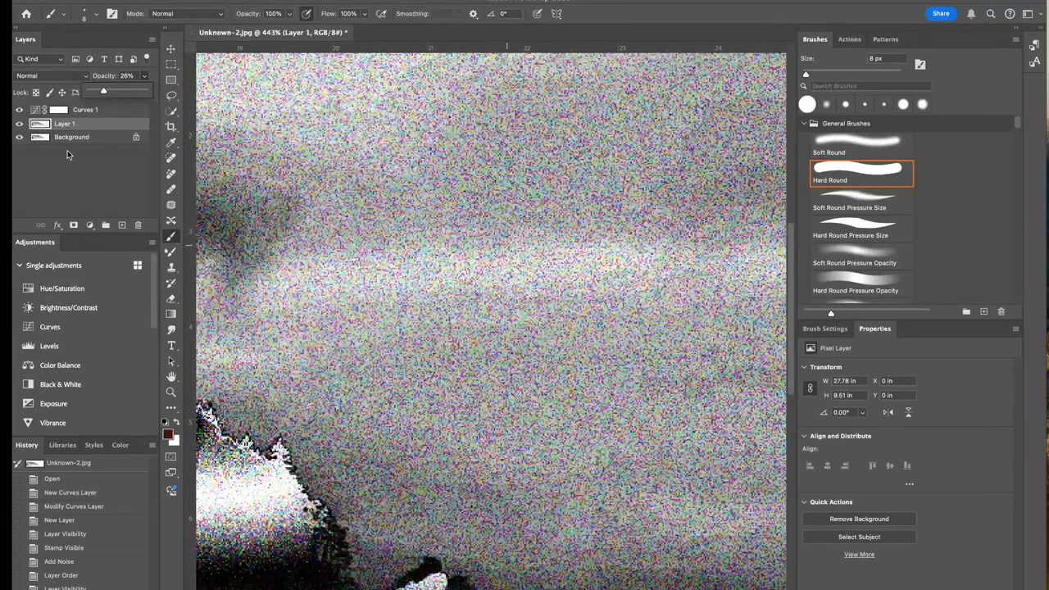
- Hide the Curves 1 layer and inspect how the noise looks in the actual sky and border areas
{"action": "left_click", "coordinate": [20, 111]}
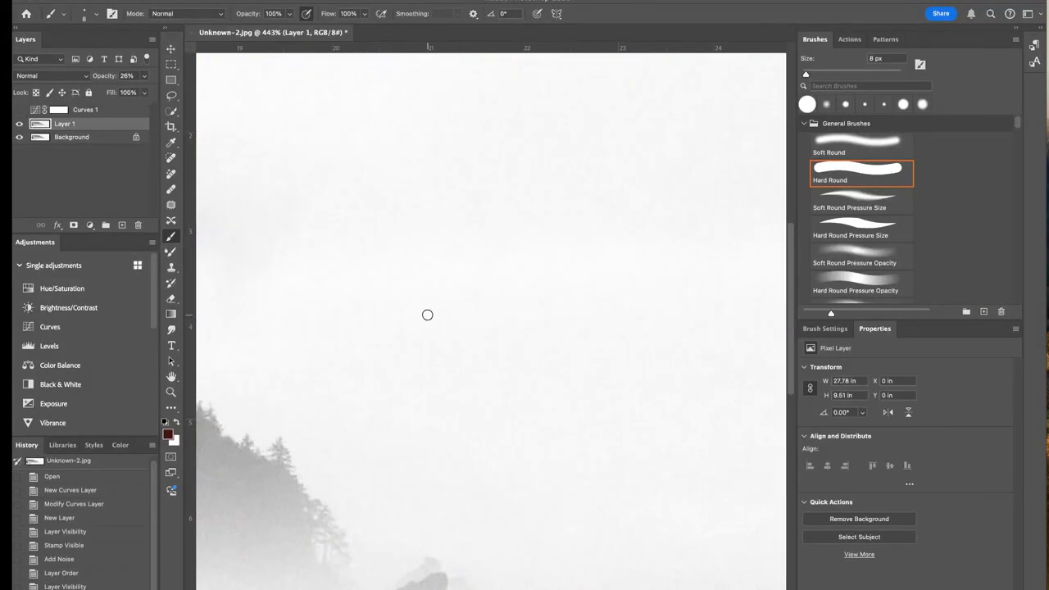
{"action": "scroll", "coordinate": [427, 315], "scroll_direction": "down", "scroll_amount": 3}
{"action": "scroll", "coordinate": [428, 315], "scroll_direction": "right", "scroll_amount": 1}
{"action": "scroll", "coordinate": [428, 315], "scroll_direction": "right", "scroll_amount": 3}
{"action": "scroll", "coordinate": [427, 315], "scroll_direction": "up", "scroll_amount": 2}
{"action": "scroll", "coordinate": [427, 315], "scroll_direction": "up", "scroll_amount": 2}
{"action": "scroll", "coordinate": [427, 315], "scroll_direction": "right", "scroll_amount": 1}
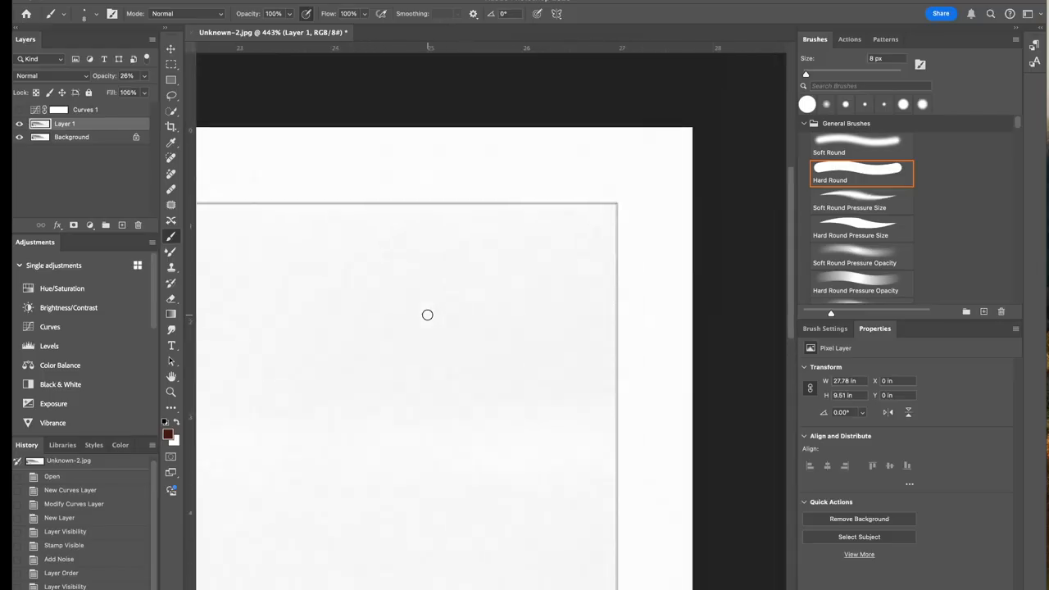
{"action": "scroll", "coordinate": [427, 315], "scroll_direction": "left", "scroll_amount": 10}
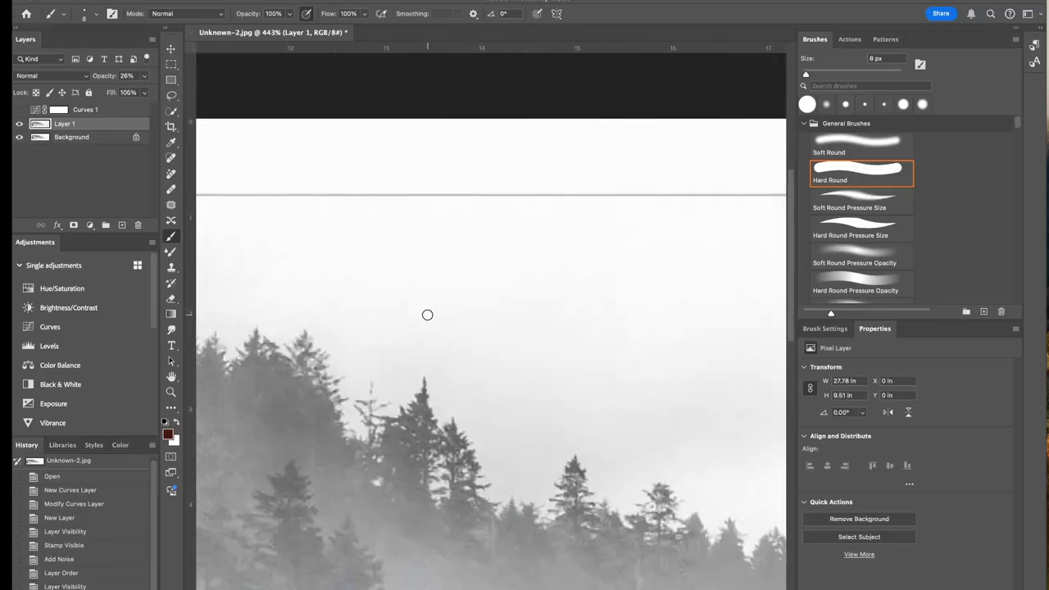
- Set Layer 1's opacity to 15% and show the Curves 1 layer to check the sky
{"action": "left_click", "coordinate": [146, 76]}
{"action": "left_click_drag", "start_coordinate": [109, 93], "coordinate": [107, 92]}
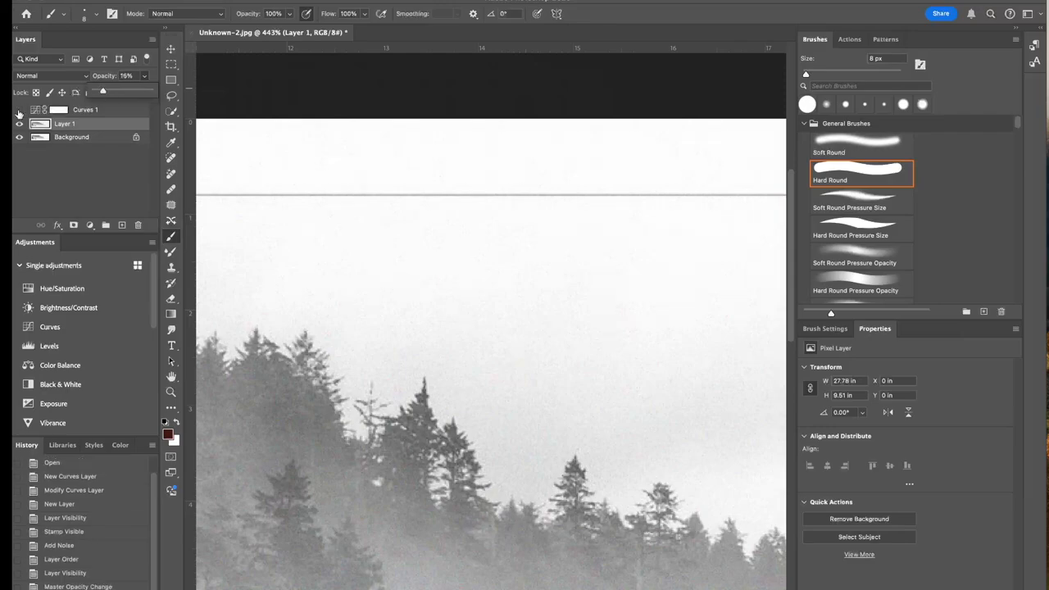
{"action": "left_click", "coordinate": [19, 110]}
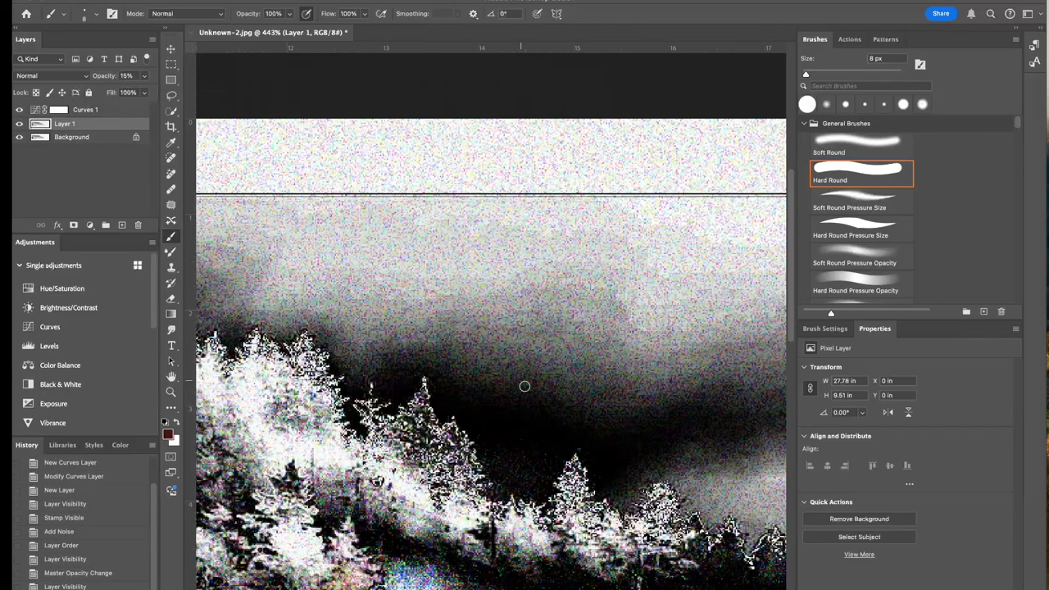
{"action": "scroll", "coordinate": [525, 386], "scroll_direction": "right", "scroll_amount": 15}
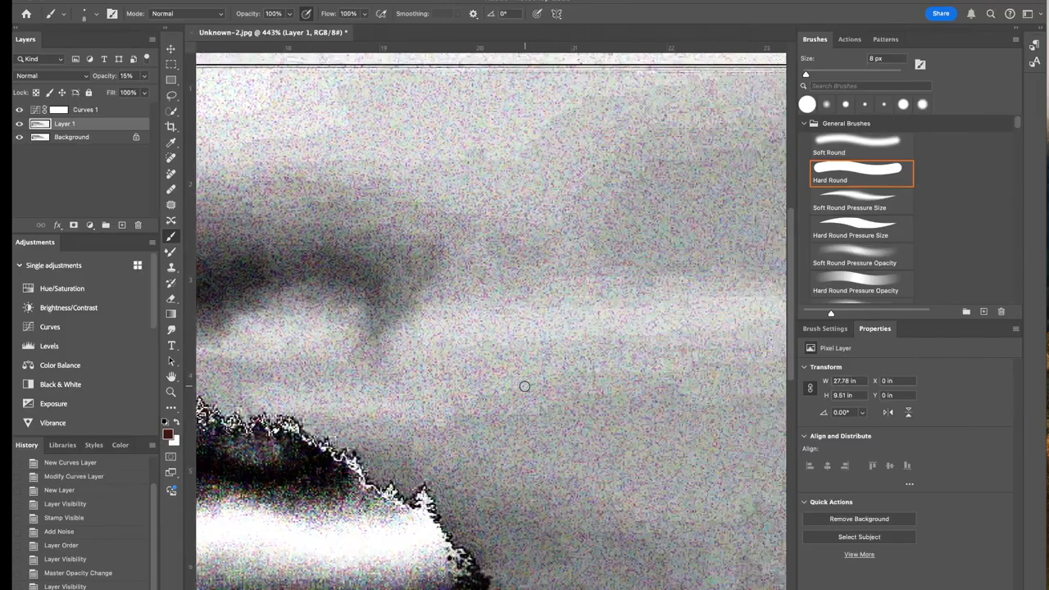
{"action": "scroll", "coordinate": [524, 386], "scroll_direction": "right", "scroll_amount": 5}
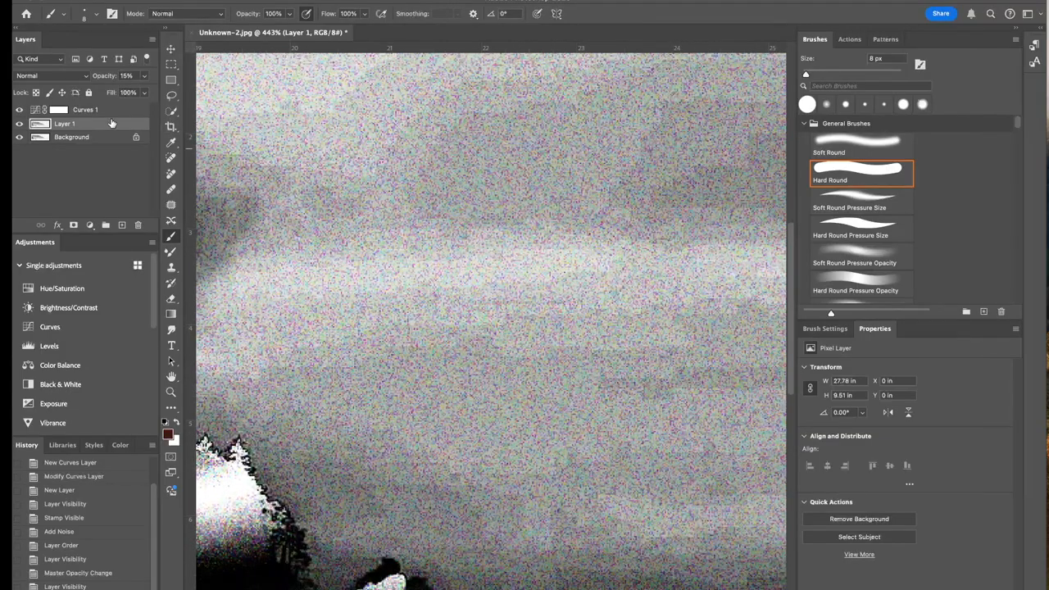
- Duplicate Layer 1 and hide the original Layer 1
{"action": "key", "text": "alt+bracketright"}
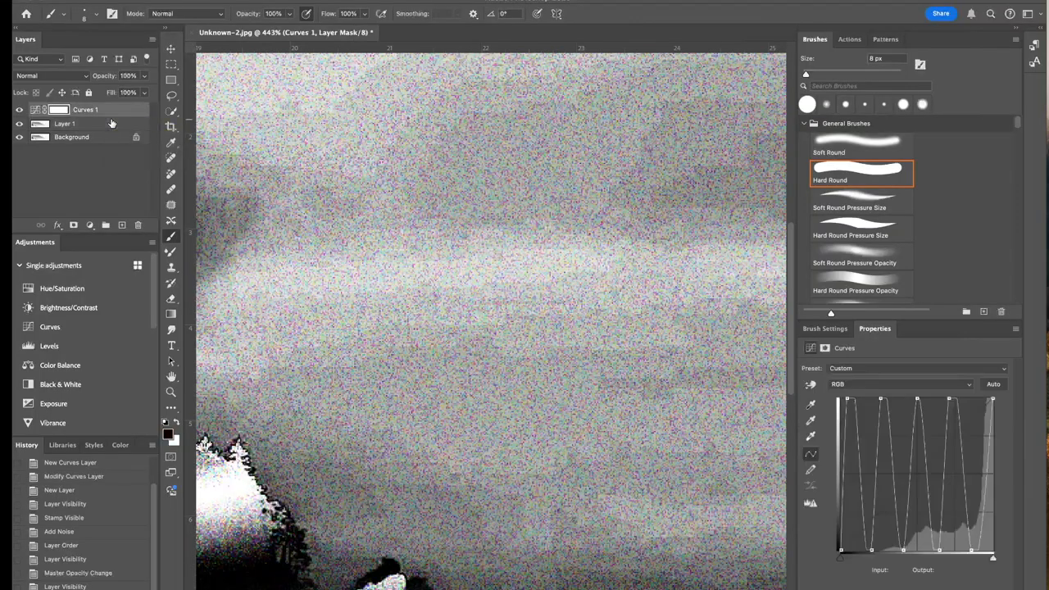
{"action": "left_click", "coordinate": [83, 124]}
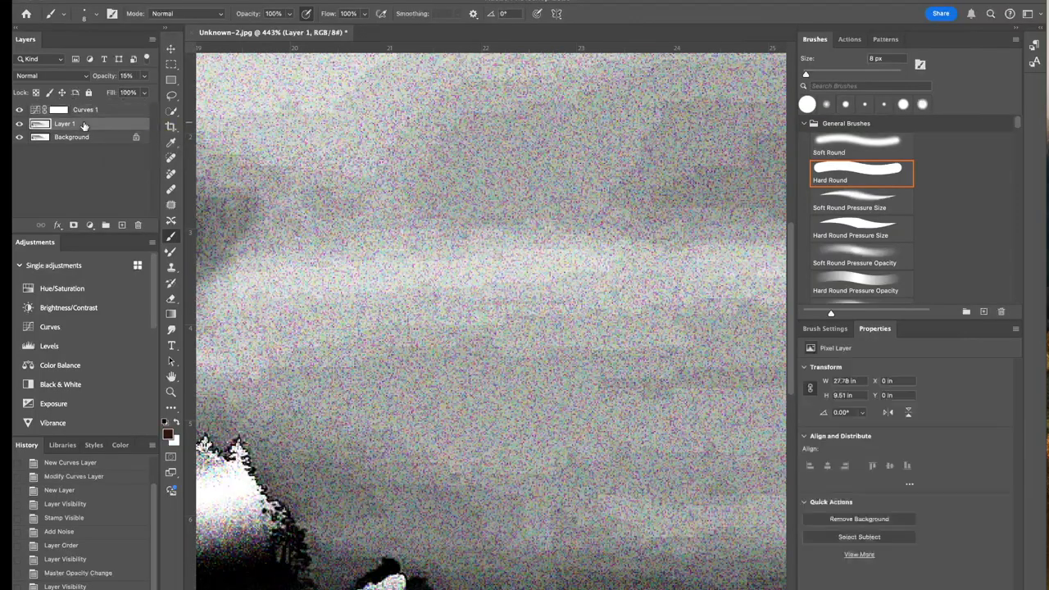
{"action": "key", "text": "ctrl+j"}
{"action": "left_click", "coordinate": [17, 141]}
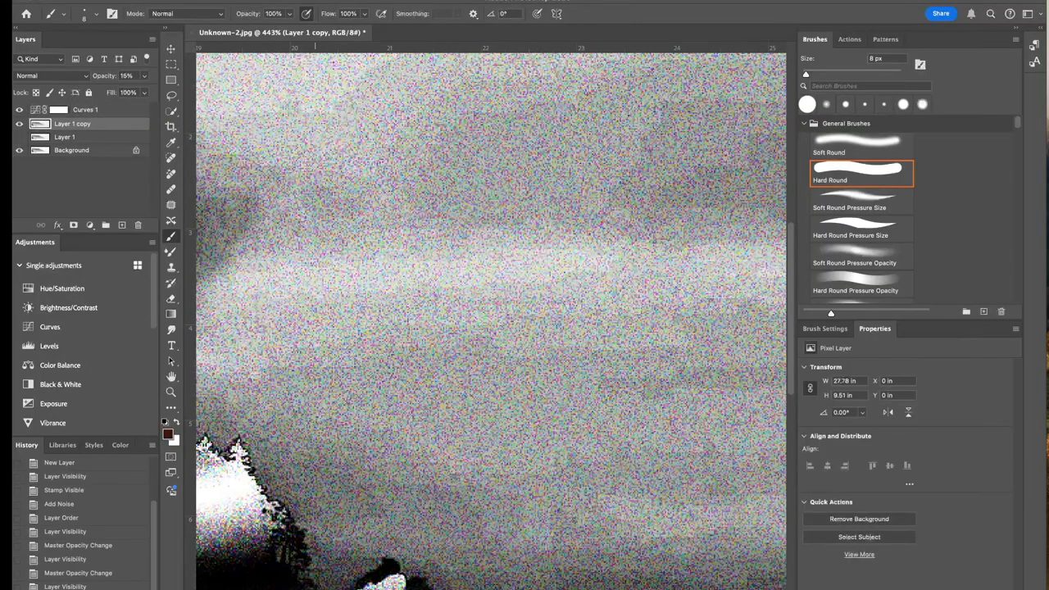
- Apply a Gaussian Blur with a radius of about 1.3 pixels to Layer 1 copy and add a black layer mask to it
{"action": "left_click", "coordinate": [316, 0]}
{"action": "mouse_move", "coordinate": [368, 143]}
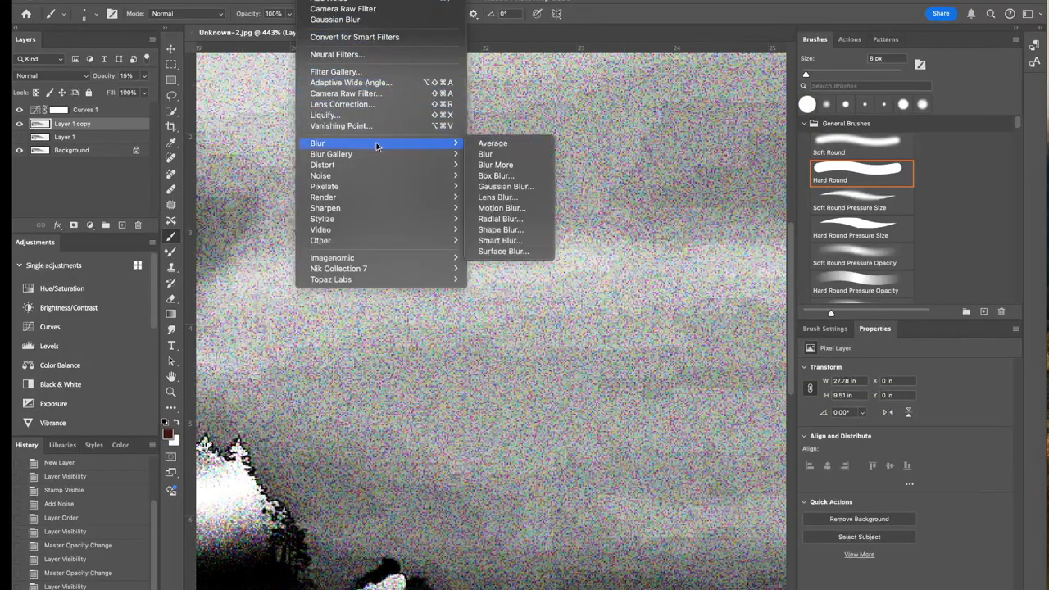
{"action": "left_click", "coordinate": [500, 197]}
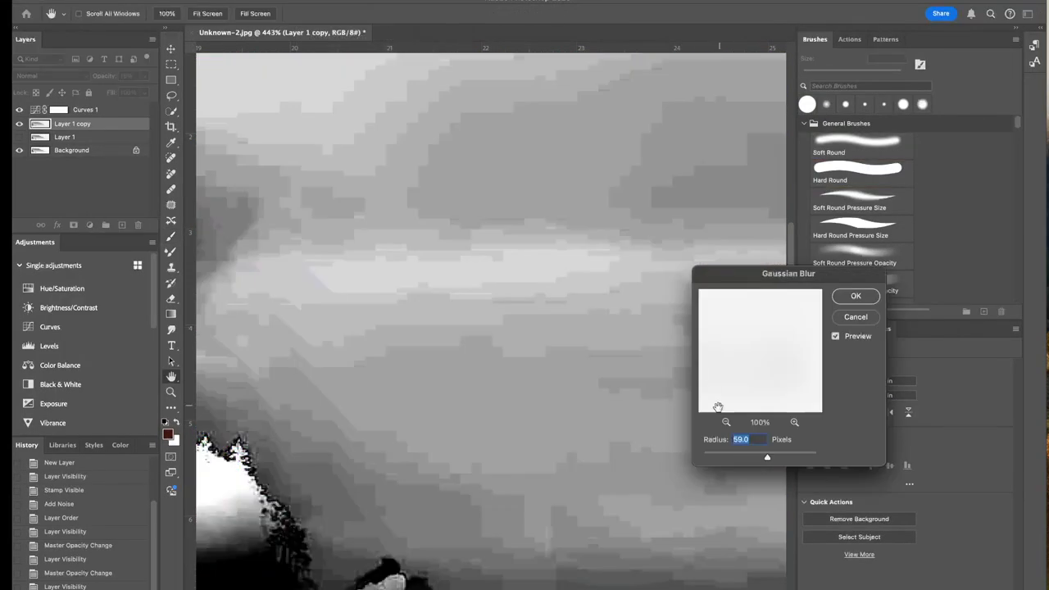
{"action": "left_click", "coordinate": [713, 456]}
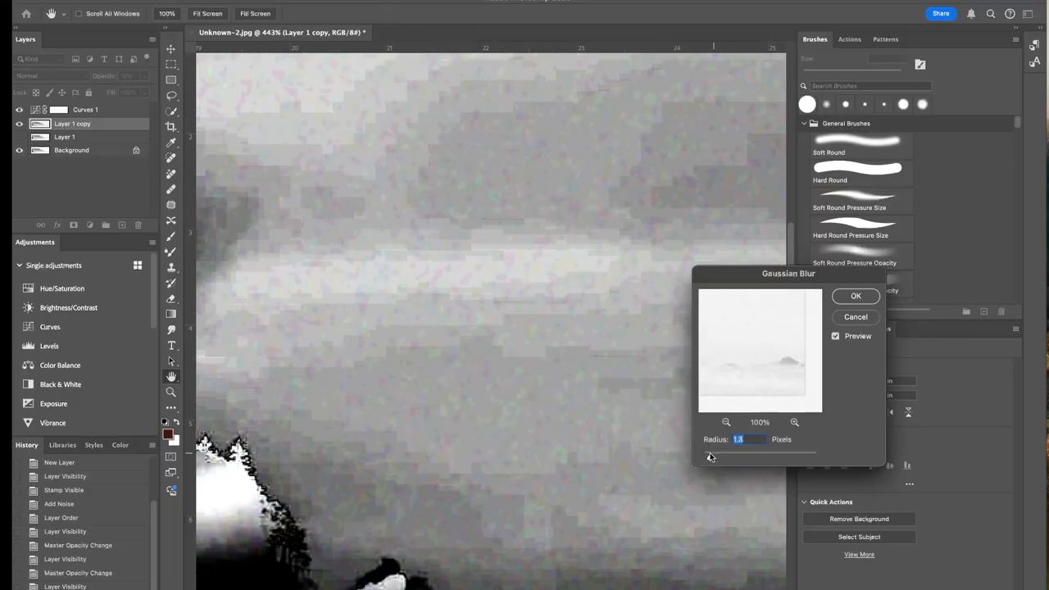
{"action": "left_click_drag", "start_coordinate": [710, 457], "coordinate": [709, 457]}
{"action": "left_click", "coordinate": [856, 296]}
{"action": "key", "text": "b"}
{"action": "left_click", "coordinate": [73, 225], "text": "alt"}
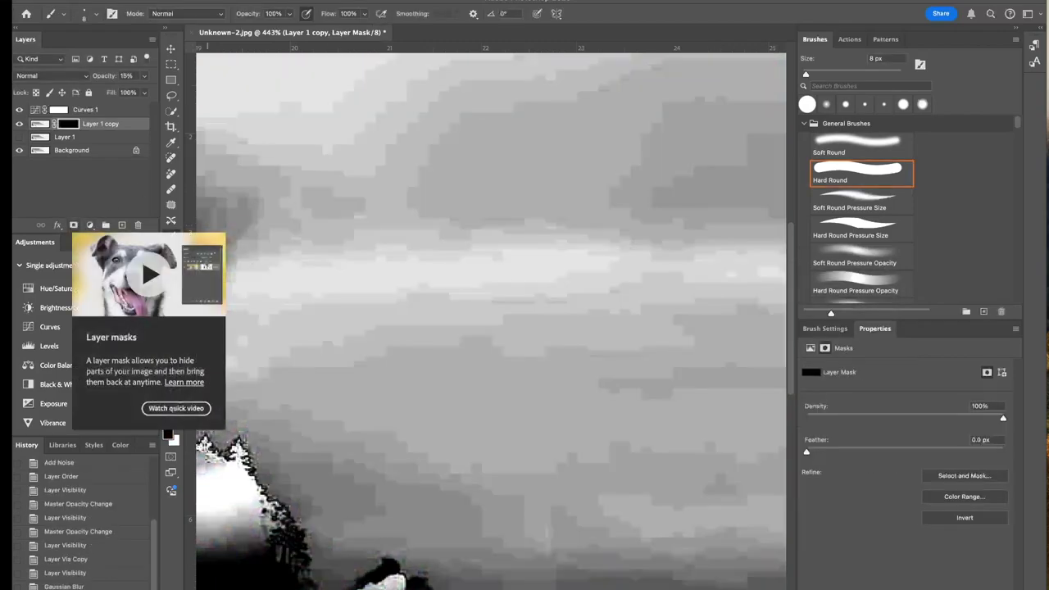
- Set up a 250 px Soft Round brush at 100% opacity with white as the painting colour
{"action": "scroll", "coordinate": [337, 288], "scroll_direction": "down", "scroll_amount": 3}
{"action": "left_click", "coordinate": [877, 143]}
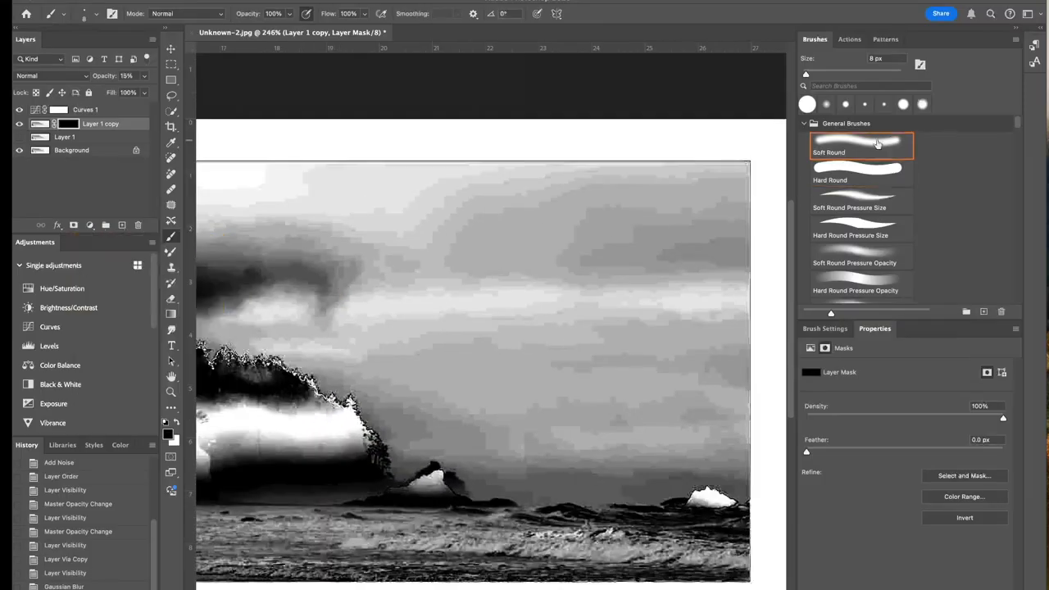
{"action": "key", "text": "bracketright"}
{"action": "key", "text": "bracketright"}
{"action": "key", "text": "bracketright"}
{"action": "key", "text": "bracketright"}
{"action": "key", "text": "bracketright"}
{"action": "key", "text": "bracketright"}
{"action": "key", "text": "bracketright"}
{"action": "key", "text": "bracketright"}
{"action": "key", "text": "bracketright"}
{"action": "key", "text": "bracketright"}
{"action": "key", "text": "bracketright"}
{"action": "key", "text": "bracketright"}
{"action": "key", "text": "bracketright"}
{"action": "key", "text": "bracketright"}
{"action": "key", "text": "bracketright"}
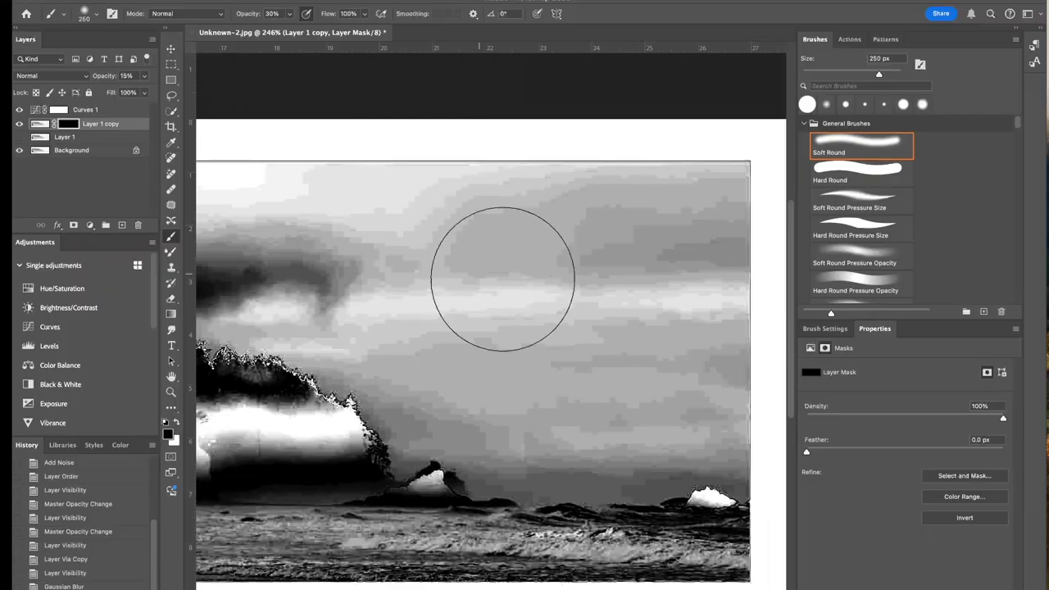
{"action": "key", "text": "x"}
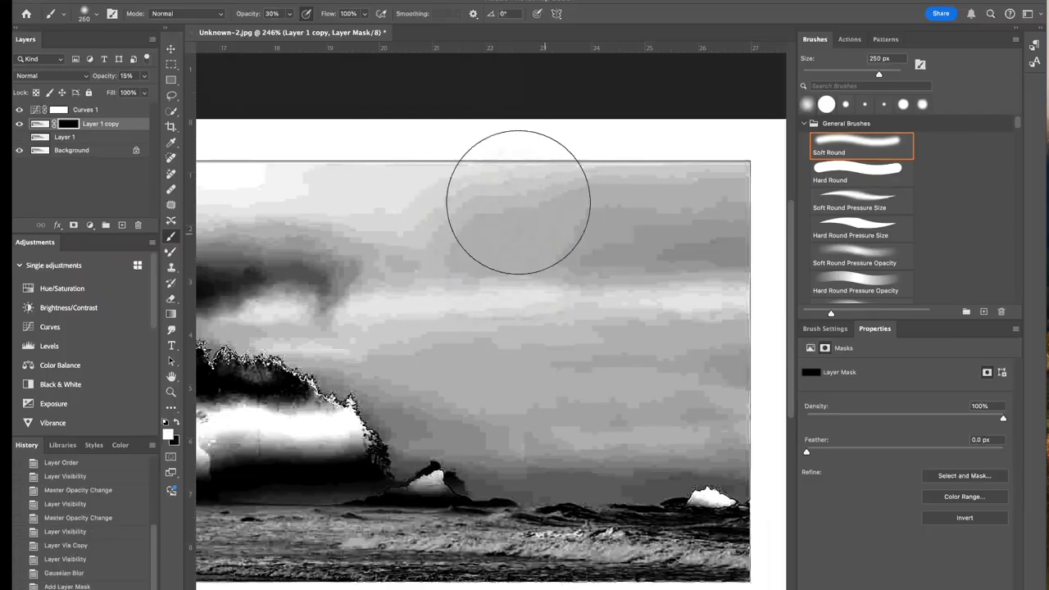
{"action": "key", "text": "ctrl+i"}
{"action": "key", "text": "0"}
- Paint white on Layer 1 copy's mask across the whole sky and upper border, from the image's right end to its left corner
{"action": "mouse_move", "coordinate": [421, 273]}
{"action": "left_mouse_down"}
{"action": "mouse_move", "coordinate": [506, 258]}
{"action": "mouse_move", "coordinate": [535, 275]}
{"action": "mouse_move", "coordinate": [473, 289]}
{"action": "mouse_move", "coordinate": [415, 270]}
{"action": "mouse_move", "coordinate": [372, 252]}
{"action": "mouse_move", "coordinate": [317, 201]}
{"action": "mouse_move", "coordinate": [551, 255]}
{"action": "mouse_move", "coordinate": [649, 301]}
{"action": "mouse_move", "coordinate": [742, 261]}
{"action": "mouse_move", "coordinate": [719, 345]}
{"action": "mouse_move", "coordinate": [574, 374]}
{"action": "left_mouse_up"}
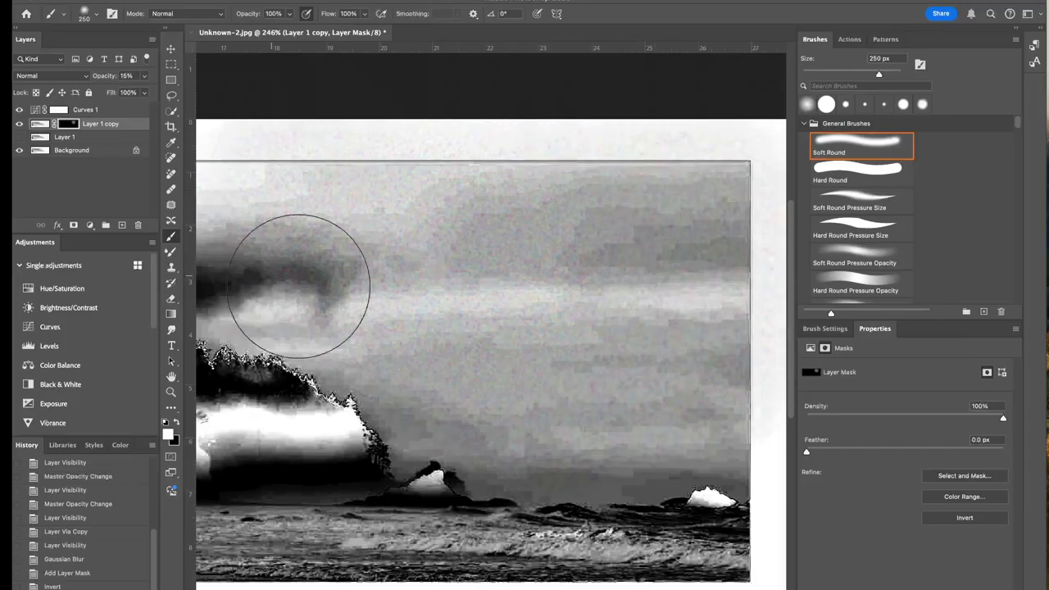
{"action": "mouse_move", "coordinate": [590, 383]}
{"action": "left_mouse_down"}
{"action": "mouse_move", "coordinate": [539, 252]}
{"action": "mouse_move", "coordinate": [395, 239]}
{"action": "mouse_move", "coordinate": [494, 307]}
{"action": "left_mouse_up"}
{"action": "scroll", "coordinate": [494, 307], "scroll_direction": "left", "scroll_amount": 8}
{"action": "mouse_move", "coordinate": [657, 231]}
{"action": "left_mouse_down"}
{"action": "mouse_move", "coordinate": [295, 213]}
{"action": "mouse_move", "coordinate": [469, 225]}
{"action": "mouse_move", "coordinate": [593, 268]}
{"action": "mouse_move", "coordinate": [484, 235]}
{"action": "mouse_move", "coordinate": [570, 211]}
{"action": "mouse_move", "coordinate": [415, 187]}
{"action": "mouse_move", "coordinate": [492, 220]}
{"action": "mouse_move", "coordinate": [257, 140]}
{"action": "left_mouse_up"}
{"action": "scroll", "coordinate": [313, 192], "scroll_direction": "left", "scroll_amount": 8}
{"action": "scroll", "coordinate": [257, 140], "scroll_direction": "left", "scroll_amount": 8}
{"action": "left_click_drag", "start_coordinate": [423, 166], "coordinate": [234, 153]}
{"action": "scroll", "coordinate": [234, 152], "scroll_direction": "left", "scroll_amount": 8}
{"action": "left_click_drag", "start_coordinate": [531, 160], "coordinate": [481, 188]}
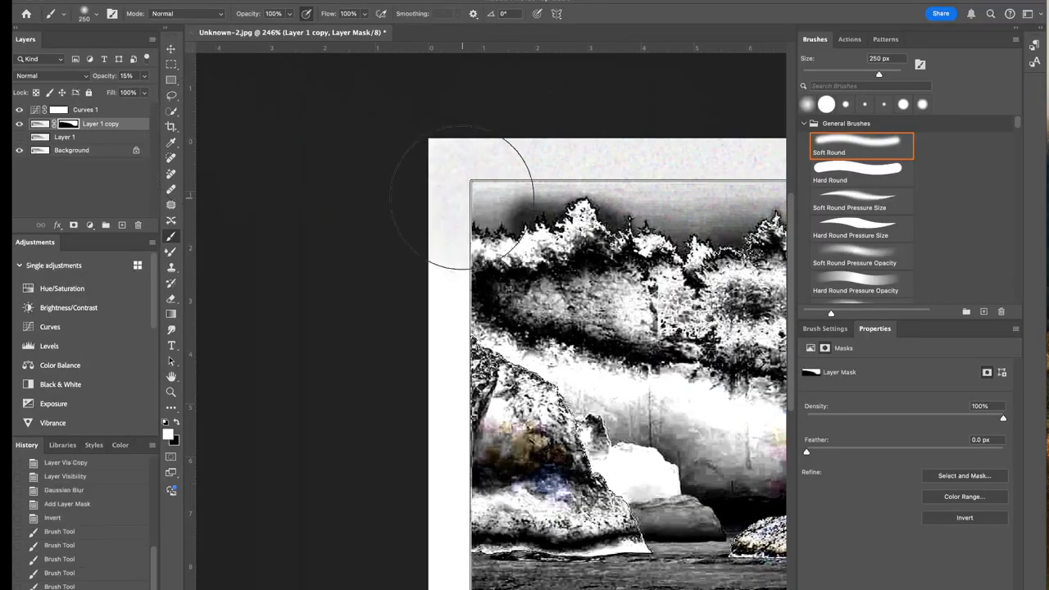
- Check the masked sky under the curve, hide the Curves 1 layer and inspect the sky and mist in the actual image
{"action": "scroll", "coordinate": [481, 188], "scroll_direction": "right", "scroll_amount": 10}
{"action": "scroll", "coordinate": [462, 196], "scroll_direction": "up", "scroll_amount": 5}
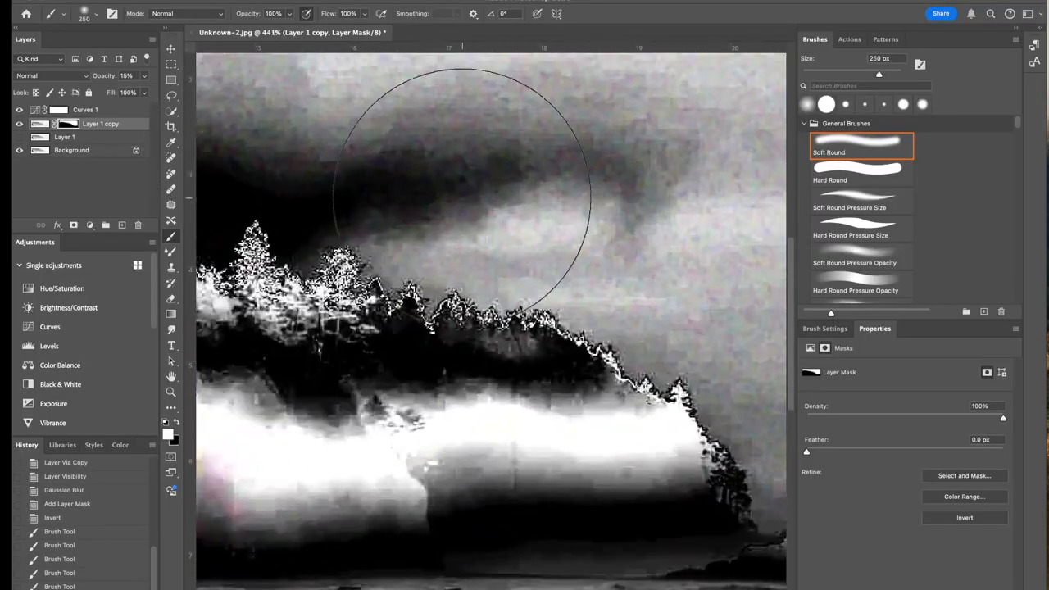
{"action": "left_click", "coordinate": [21, 109]}
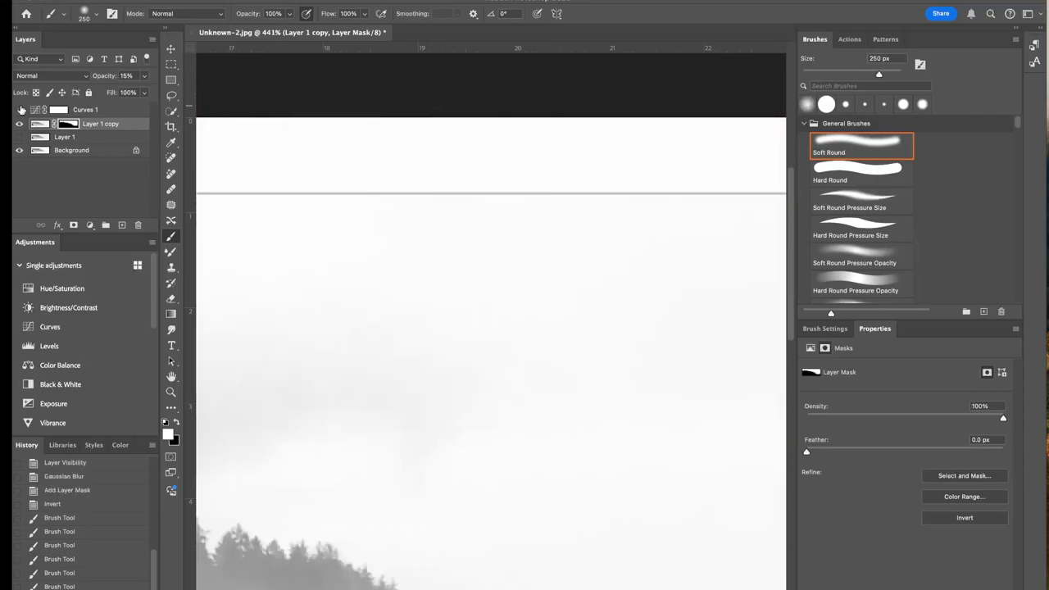
{"action": "scroll", "coordinate": [463, 347], "scroll_direction": "down", "scroll_amount": 6}
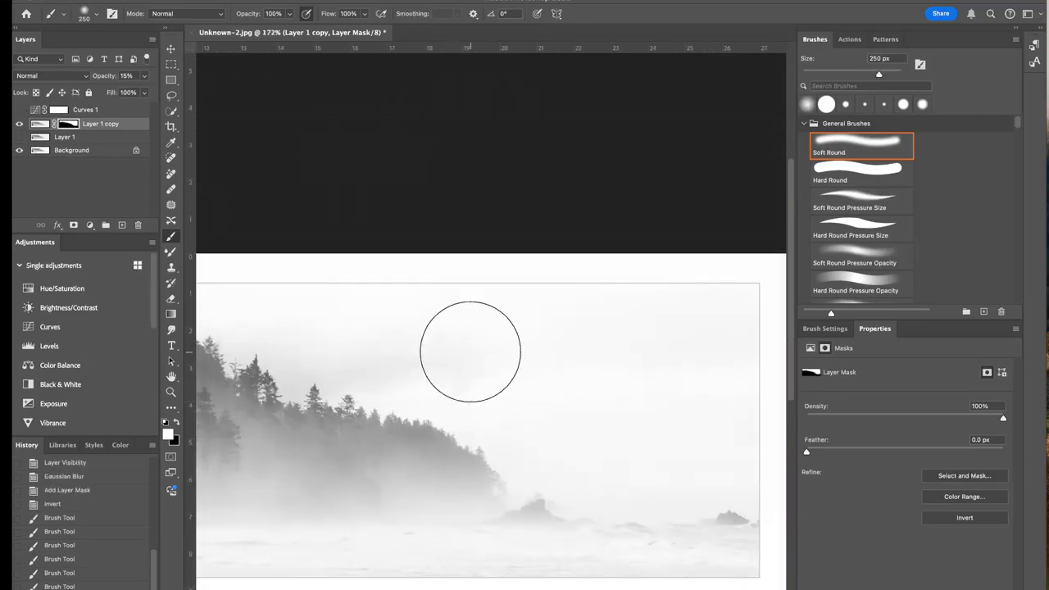
{"action": "scroll", "coordinate": [471, 352], "scroll_direction": "down", "scroll_amount": 3}
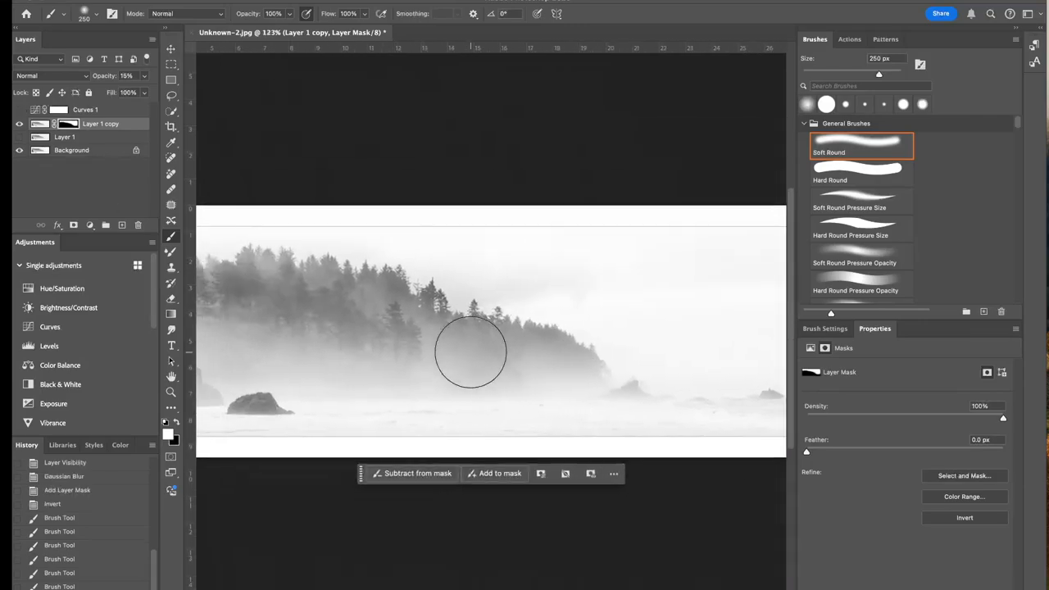
{"action": "scroll", "coordinate": [470, 351], "scroll_direction": "up", "scroll_amount": 5}
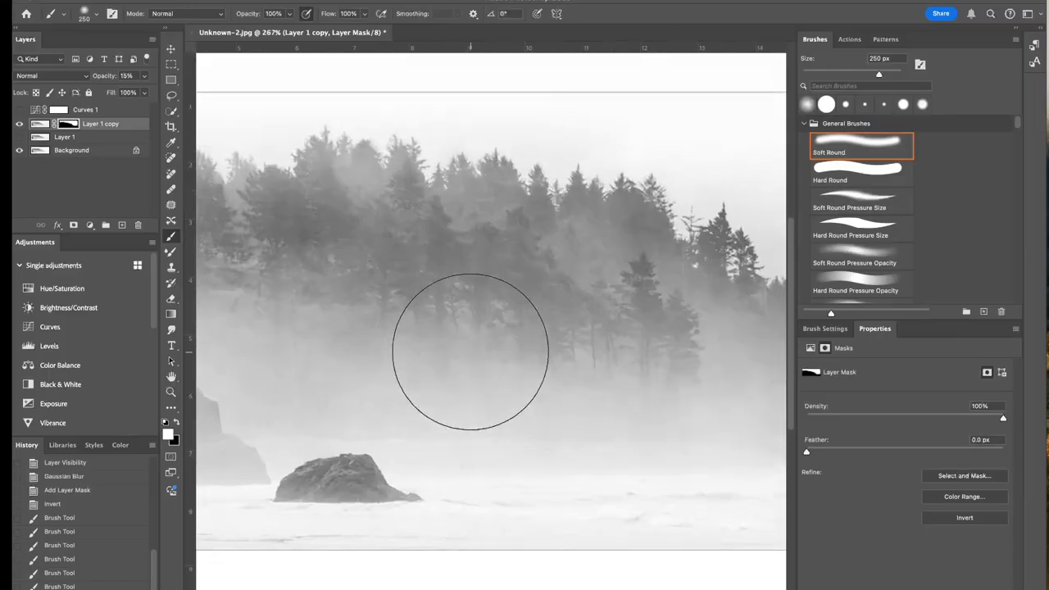
{"action": "scroll", "coordinate": [470, 352], "scroll_direction": "up", "scroll_amount": 5}
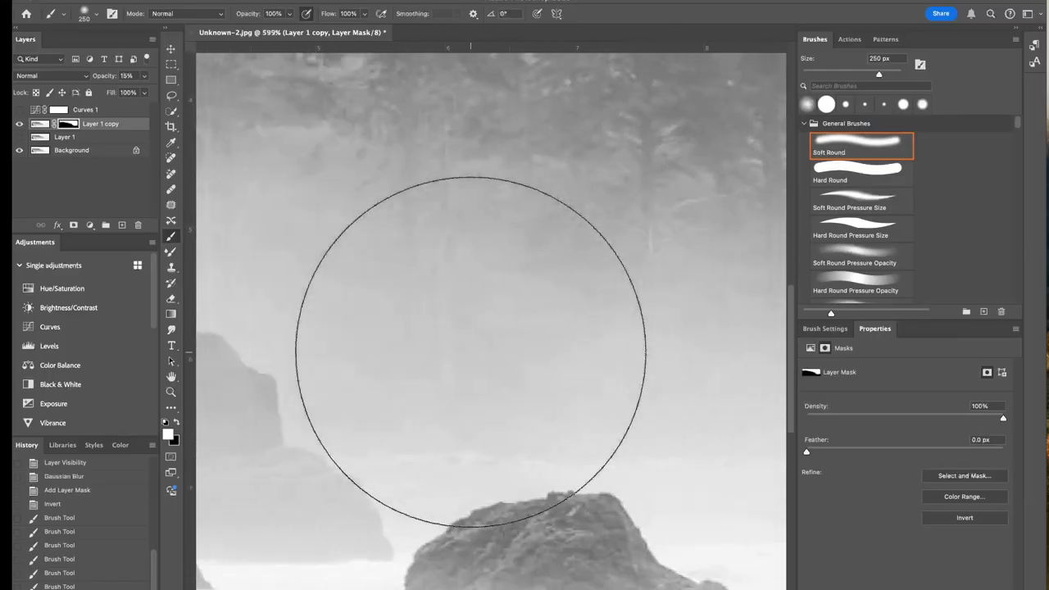
- Show the Curves 1 layer and examine the mist behind the small rock for colour blocks
{"action": "left_click", "coordinate": [19, 110]}
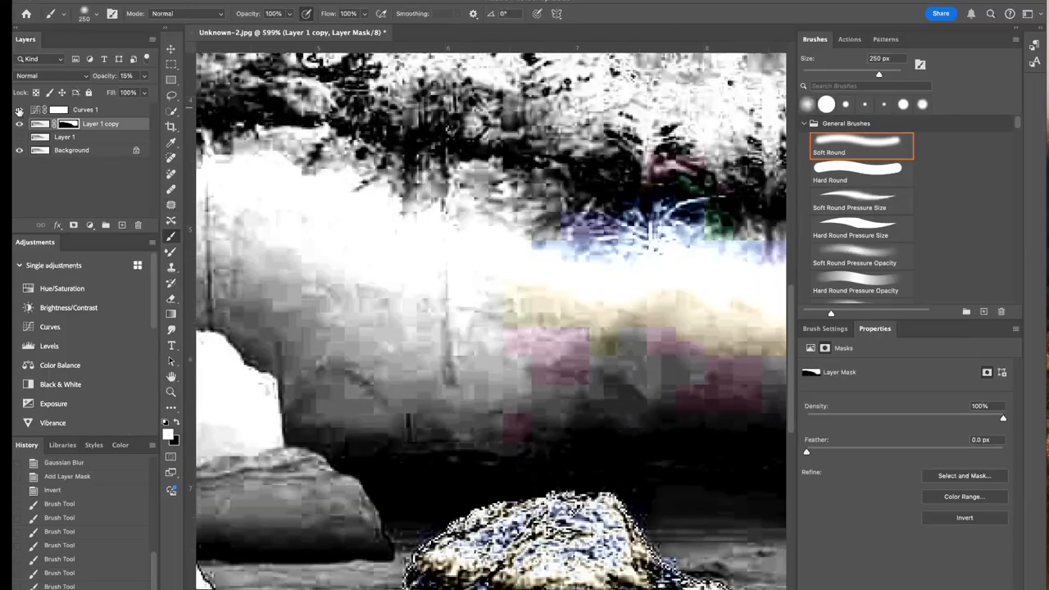
{"action": "scroll", "coordinate": [681, 434], "scroll_direction": "right", "scroll_amount": 5}
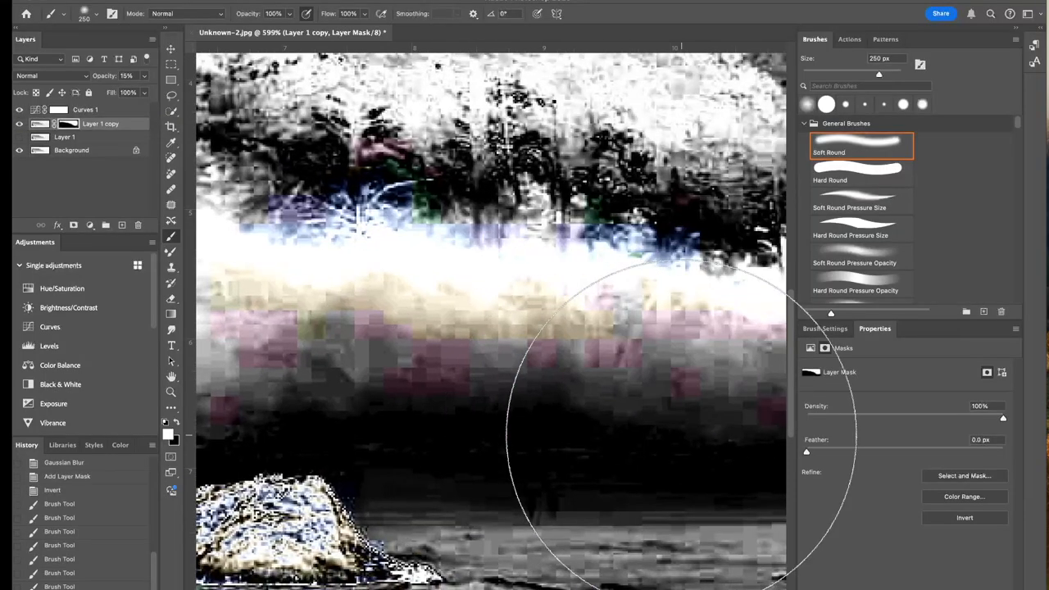
{"action": "scroll", "coordinate": [681, 434], "scroll_direction": "down", "scroll_amount": 2}
{"action": "scroll", "coordinate": [681, 433], "scroll_direction": "down", "scroll_amount": 1}
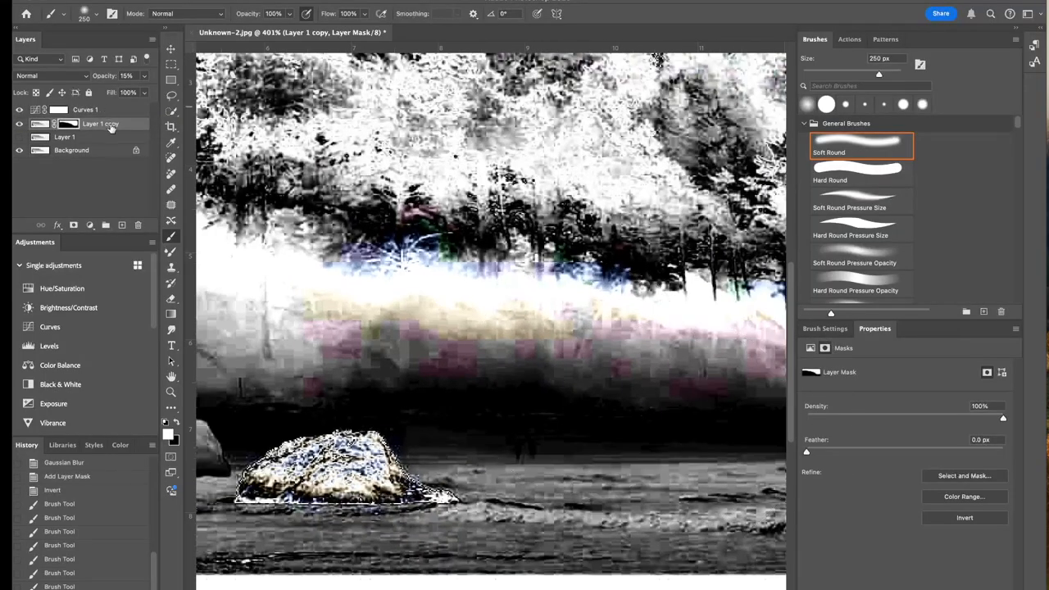
- Add a Hue/Saturation adjustment layer above Layer 1 copy and set its Saturation to -100
{"action": "left_click", "coordinate": [90, 225]}
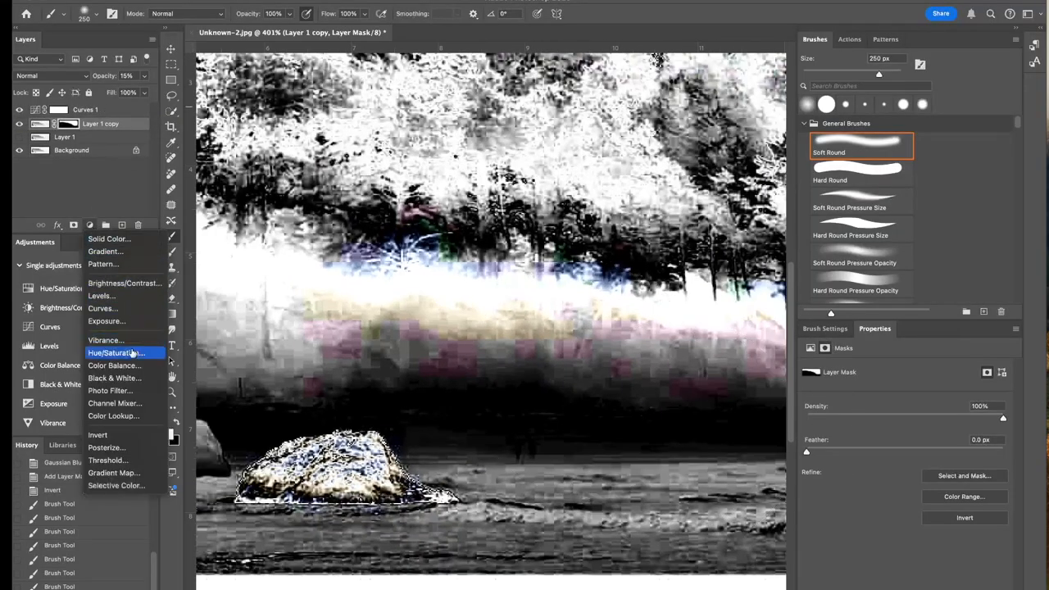
{"action": "left_click", "coordinate": [154, 350]}
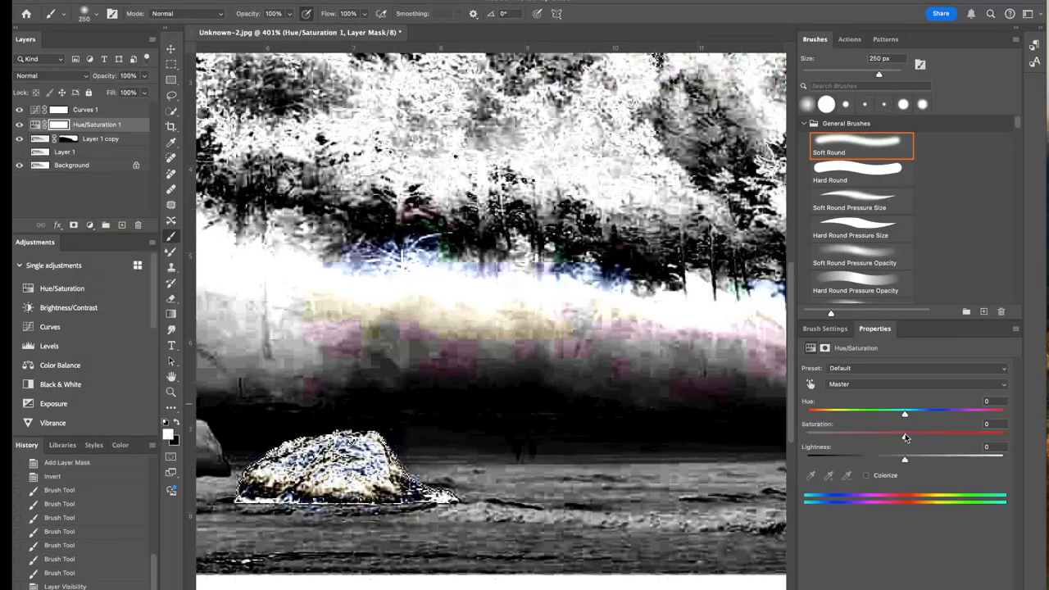
{"action": "left_click_drag", "start_coordinate": [906, 437], "coordinate": [807, 437]}
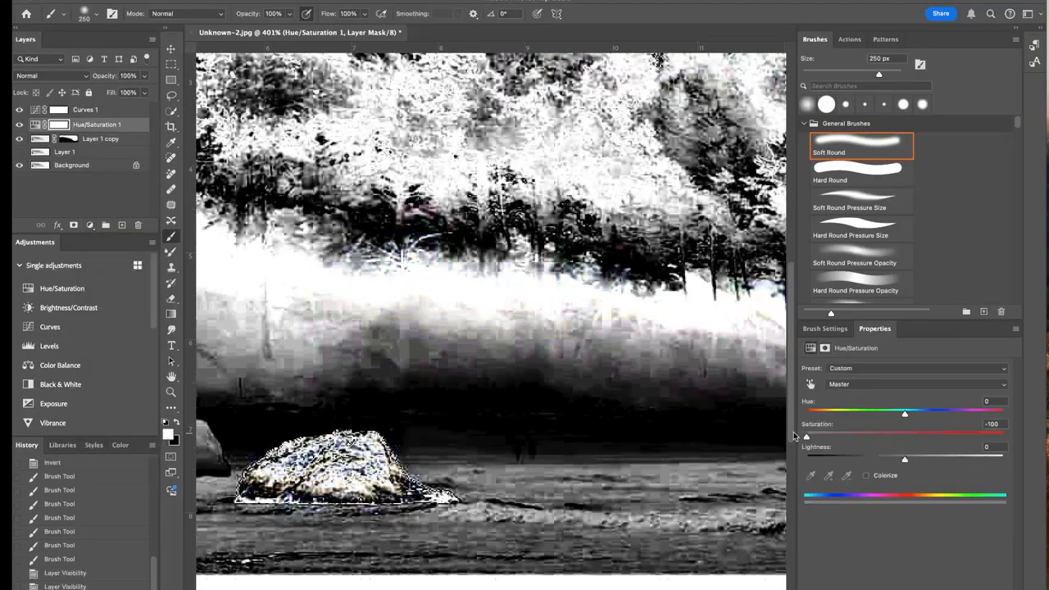
- Check the desaturated image under the curve, hide the Curves 1 layer and inspect the landscape from the trees to the right border
{"action": "scroll", "coordinate": [544, 348], "scroll_direction": "down", "scroll_amount": 5}
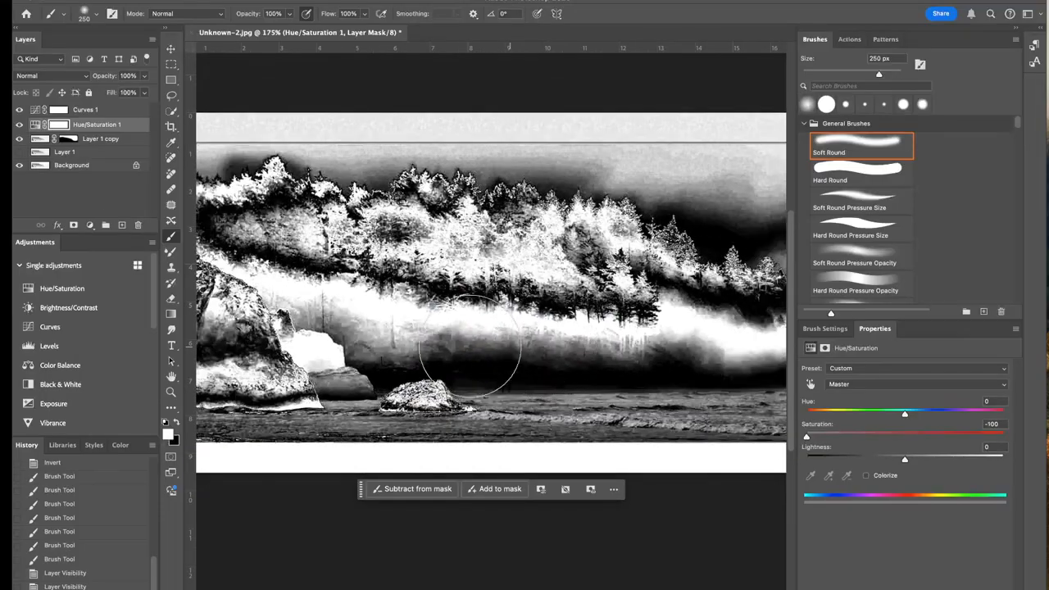
{"action": "left_click", "coordinate": [18, 109]}
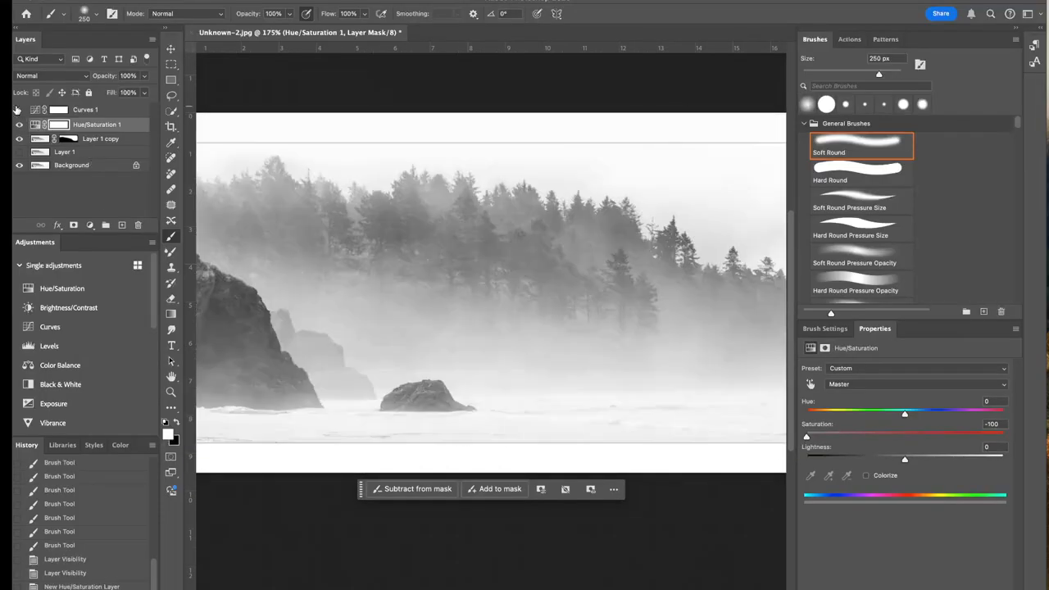
{"action": "scroll", "coordinate": [405, 287], "scroll_direction": "down", "scroll_amount": 2}
{"action": "scroll", "coordinate": [405, 287], "scroll_direction": "up", "scroll_amount": 2}
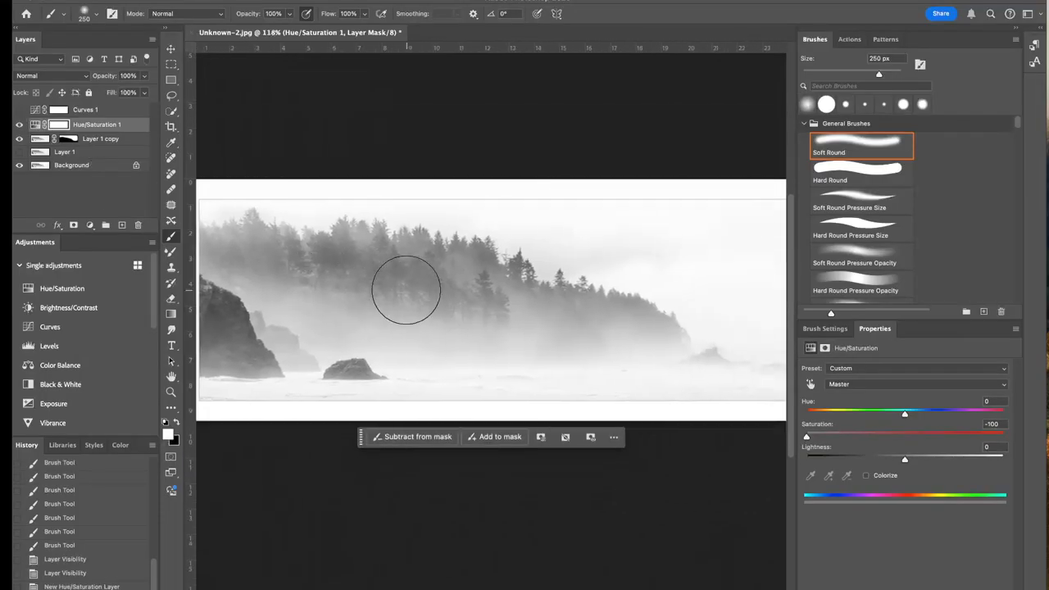
{"action": "scroll", "coordinate": [406, 289], "scroll_direction": "right", "scroll_amount": 5}
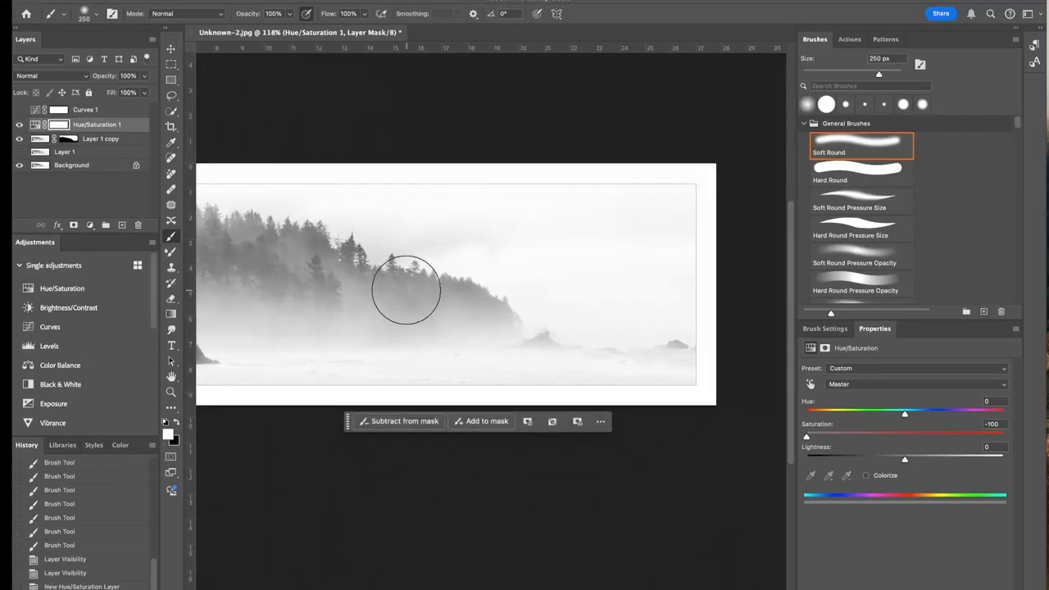
- Show the Curves 1 layer and raise Layer 1 copy's opacity to 33%
{"action": "left_click", "coordinate": [18, 109]}
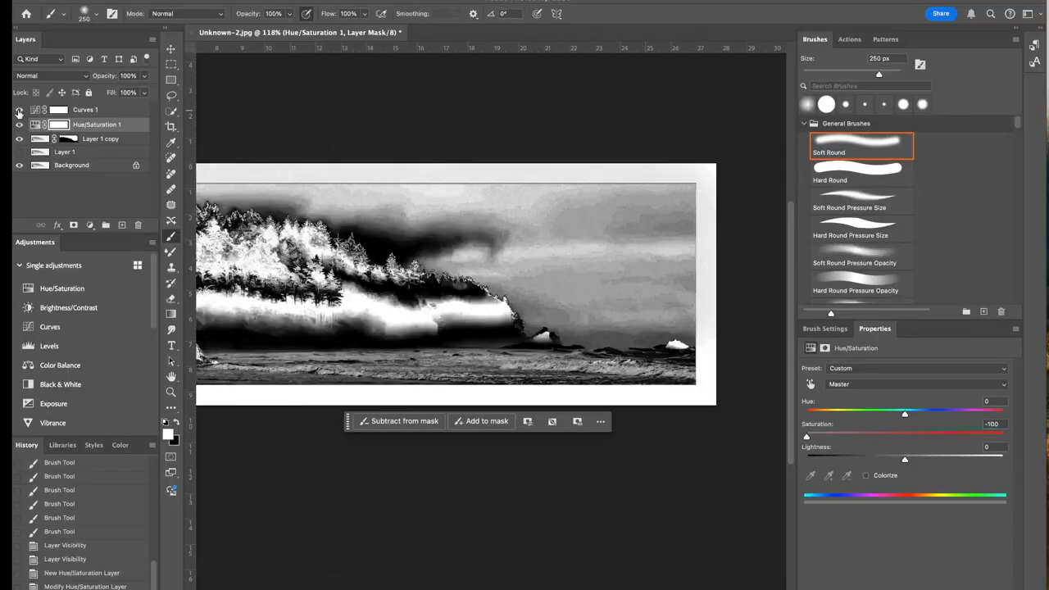
{"action": "left_click", "coordinate": [90, 139]}
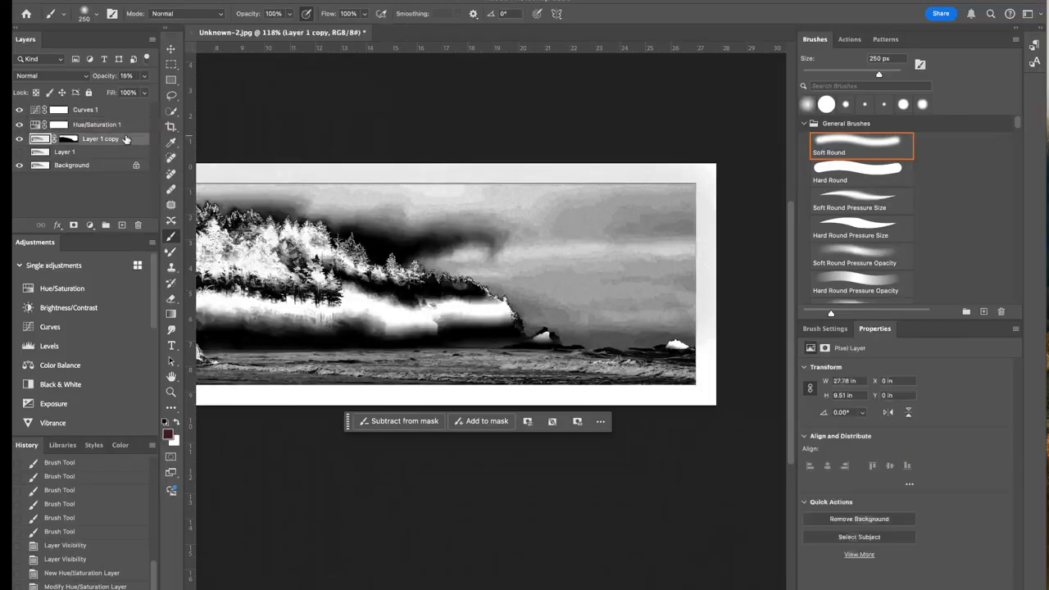
{"action": "left_click", "coordinate": [146, 76]}
{"action": "left_click_drag", "start_coordinate": [103, 92], "coordinate": [112, 87]}
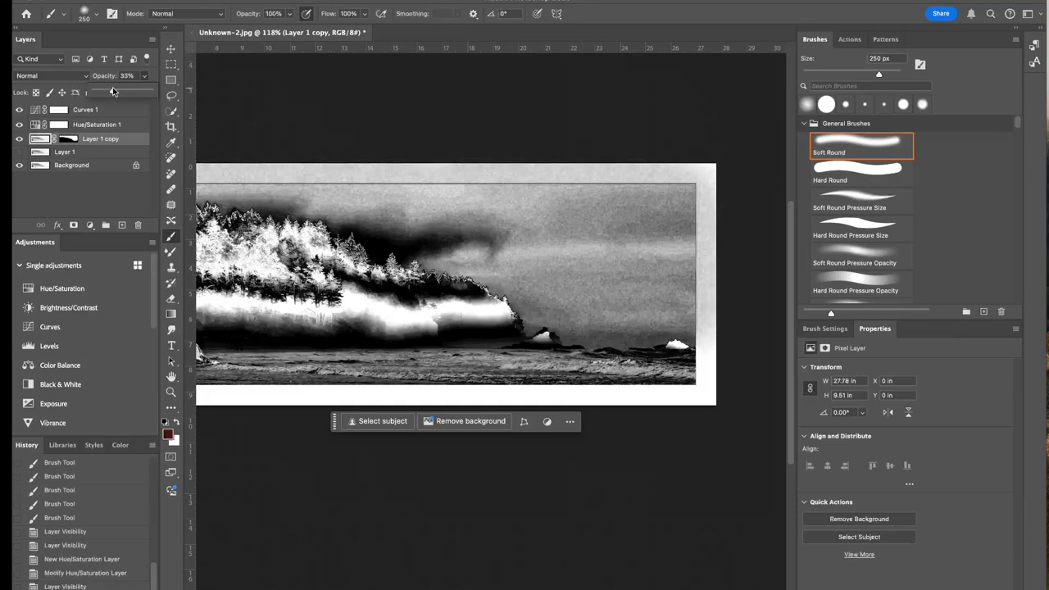
- Hide the Curves 1 layer and inspect the sky, trees and mist across the image at Layer 1 copy's new opacity
{"action": "left_click", "coordinate": [20, 109]}
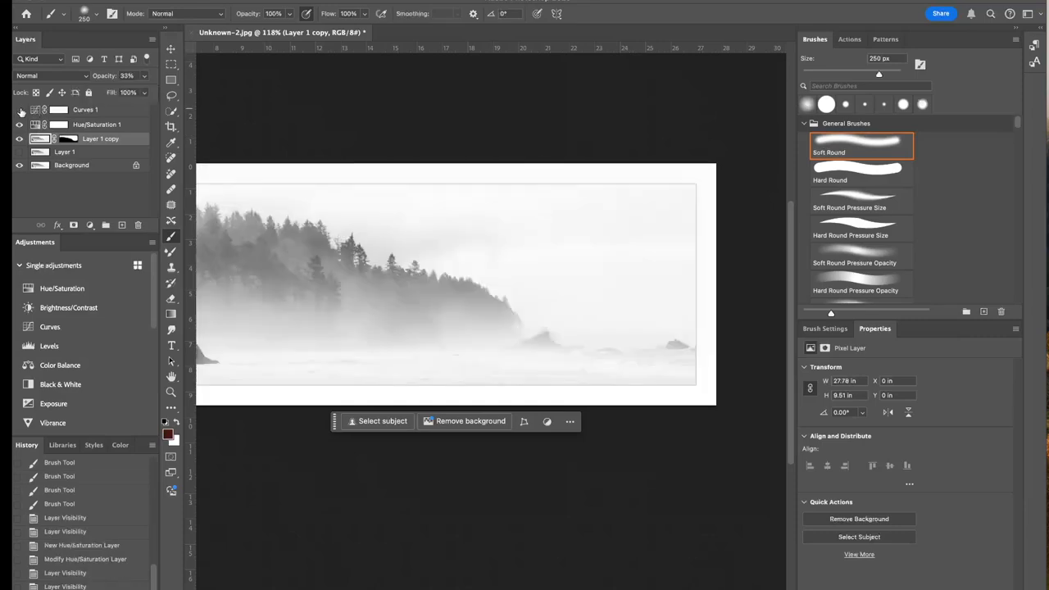
{"action": "scroll", "coordinate": [304, 219], "scroll_direction": "up", "scroll_amount": 5}
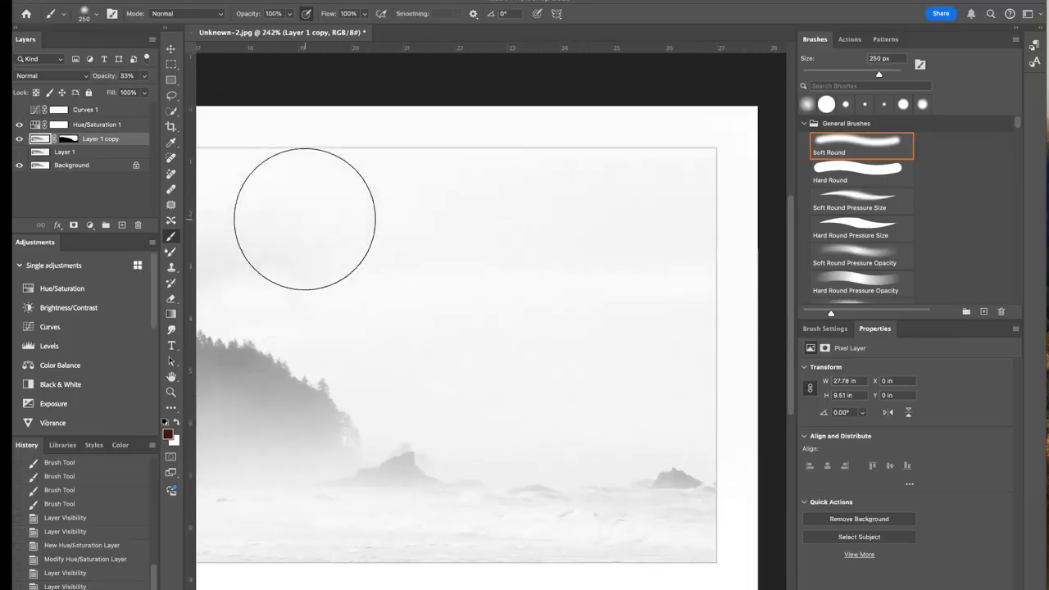
{"action": "scroll", "coordinate": [304, 219], "scroll_direction": "down", "scroll_amount": 4}
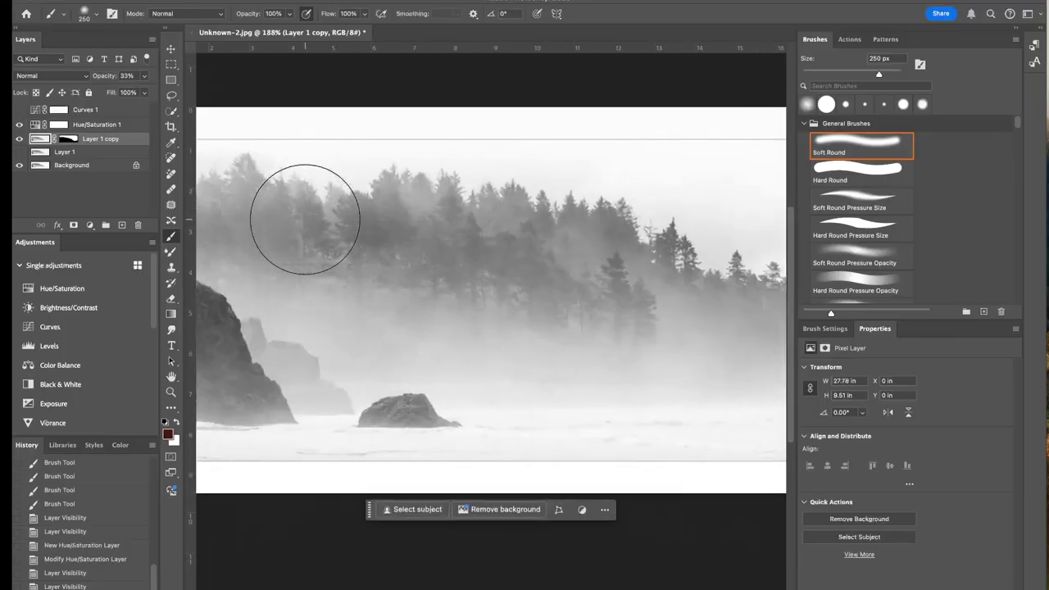
{"action": "scroll", "coordinate": [308, 218], "scroll_direction": "up", "scroll_amount": 4}
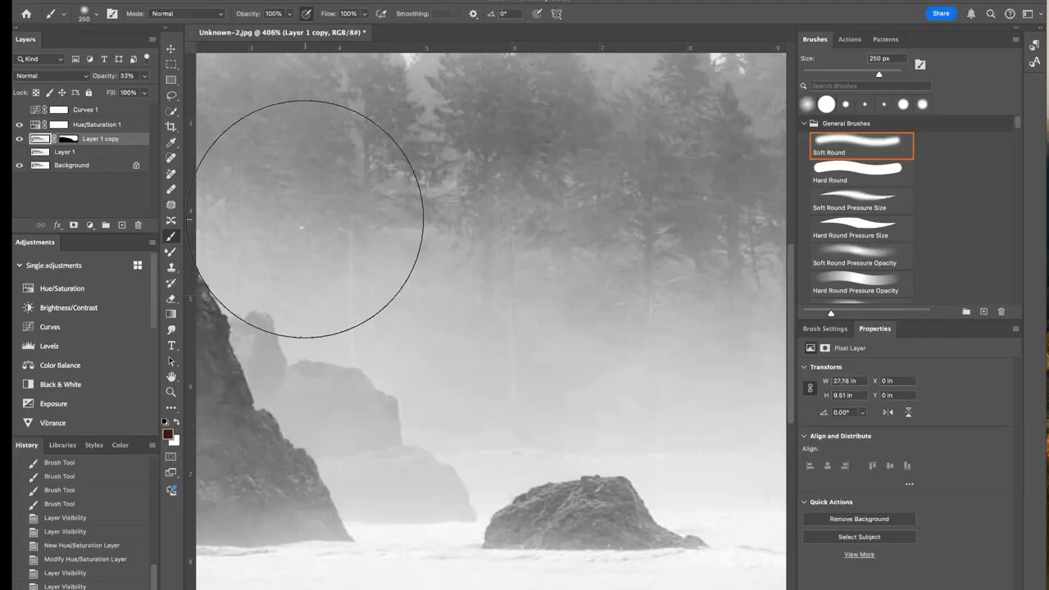
{"action": "scroll", "coordinate": [308, 219], "scroll_direction": "down", "scroll_amount": 4}
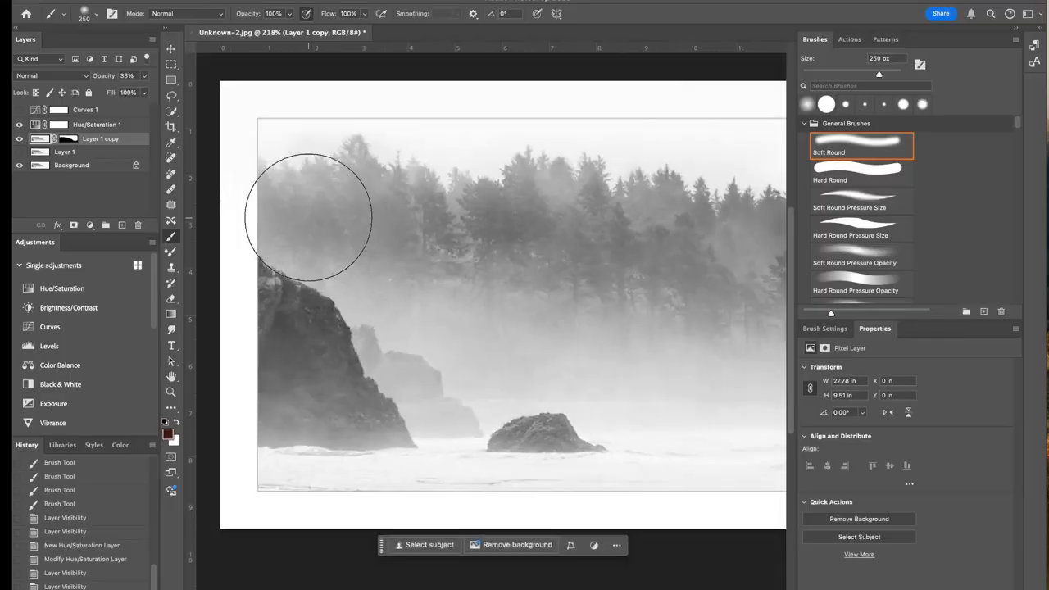
{"action": "scroll", "coordinate": [308, 217], "scroll_direction": "right", "scroll_amount": 5}
{"action": "scroll", "coordinate": [308, 218], "scroll_direction": "right", "scroll_amount": 20}
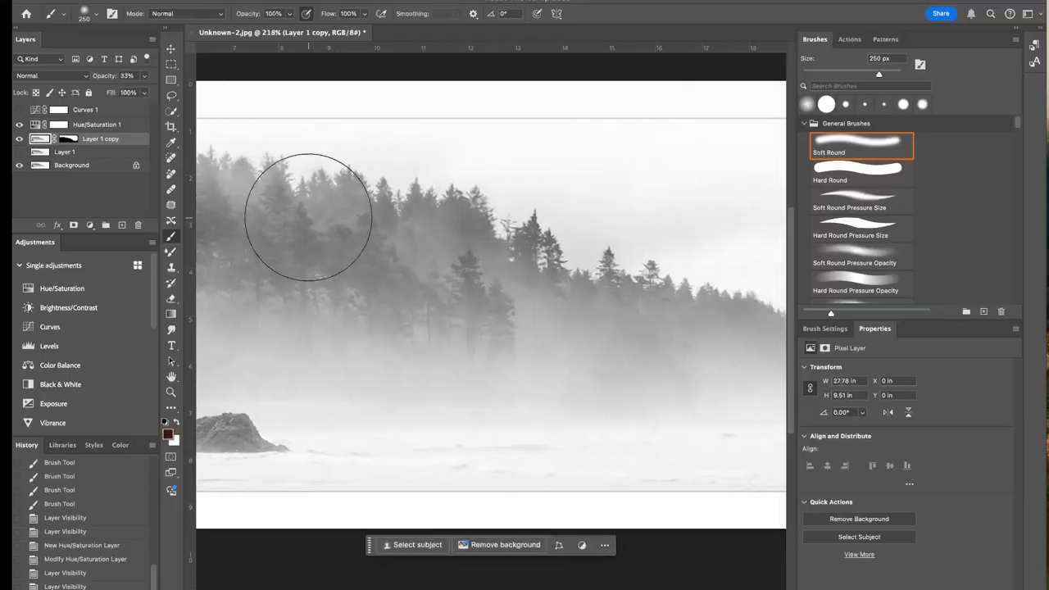